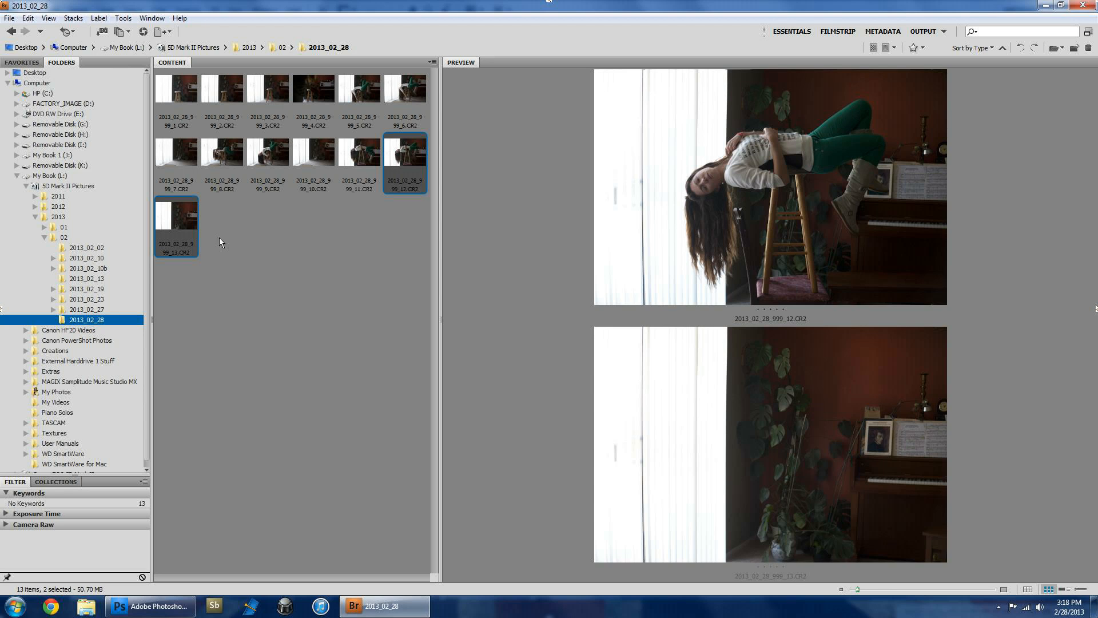
Open both selected raw photos in Camera Raw, raise Recovery, Fill Light and Brightness for both together, and open them in Photoshop
key(ctrl+r)
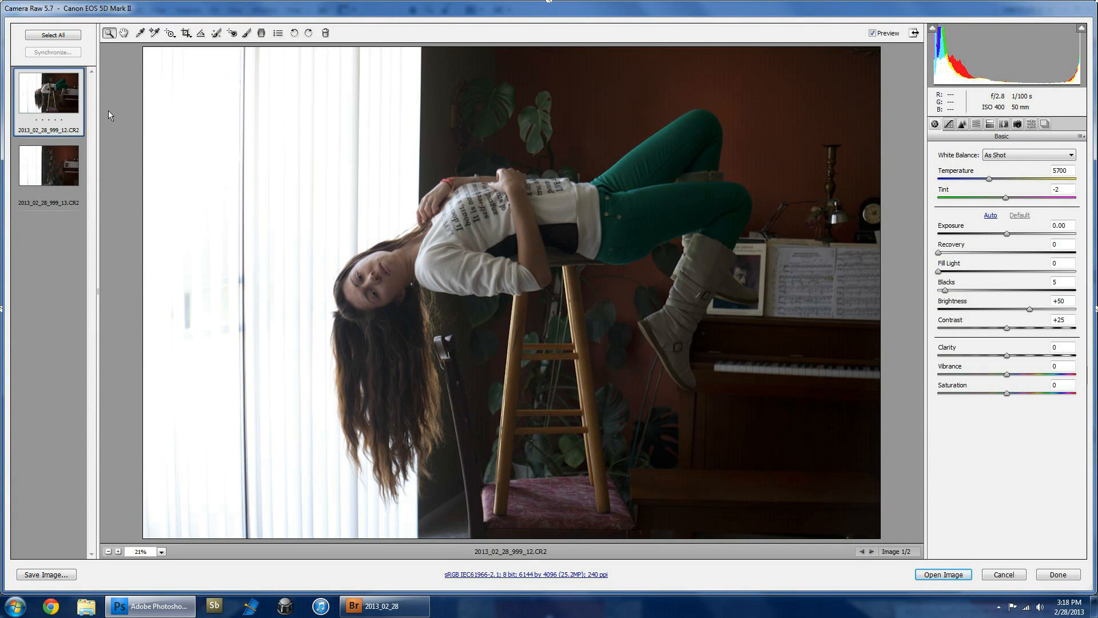
click(53, 35)
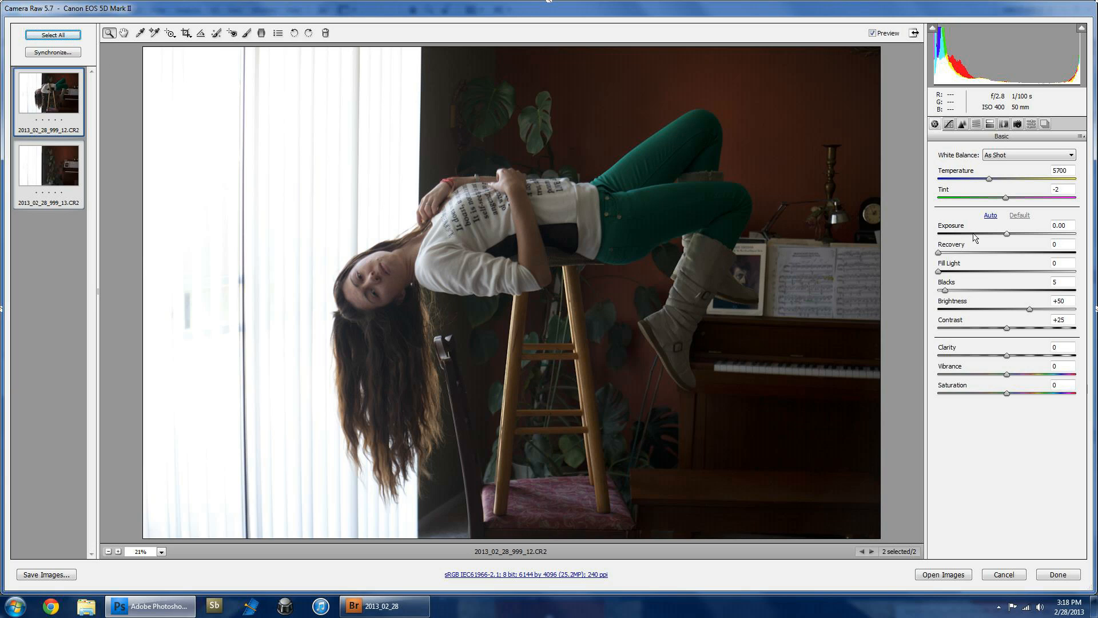
drag(939, 253, 1054, 252)
drag(939, 271, 948, 271)
drag(1031, 312, 1040, 312)
click(943, 574)
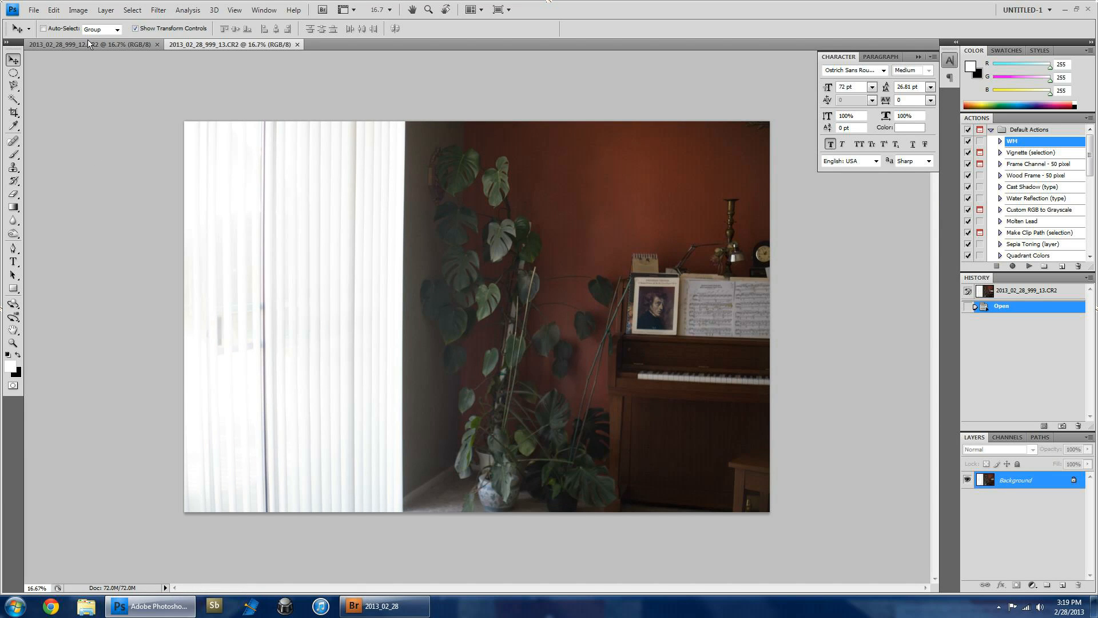
Copy the entire photo 2013_02_28_999_12.CR2 and paste it as a new layer over the empty-room photo 2013_02_28_999_13.CR2
click(88, 41)
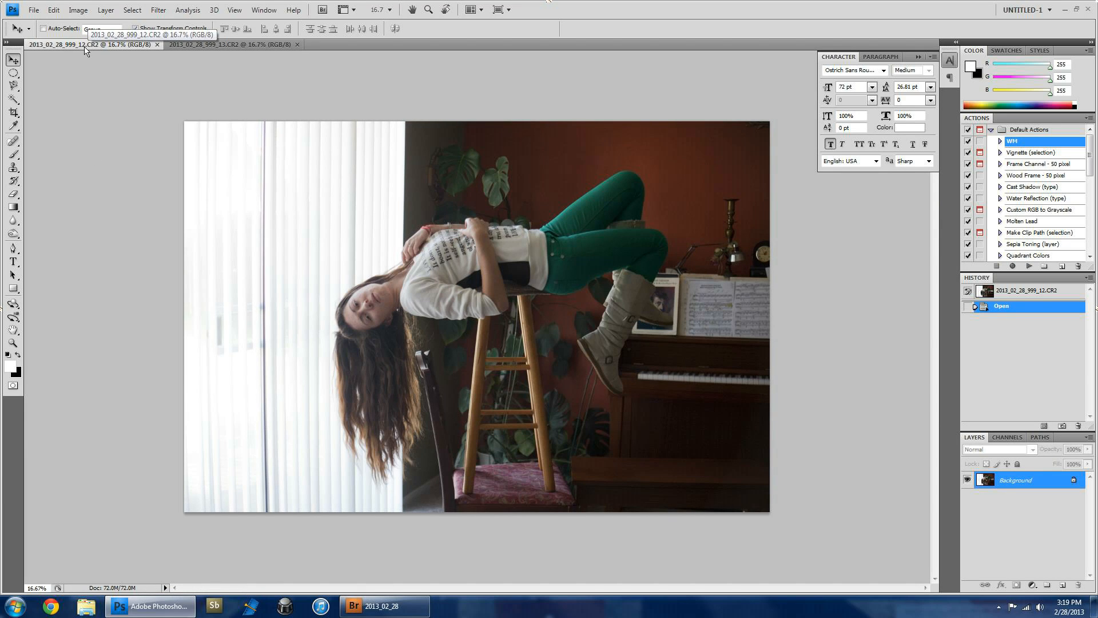
key(ctrl+a)
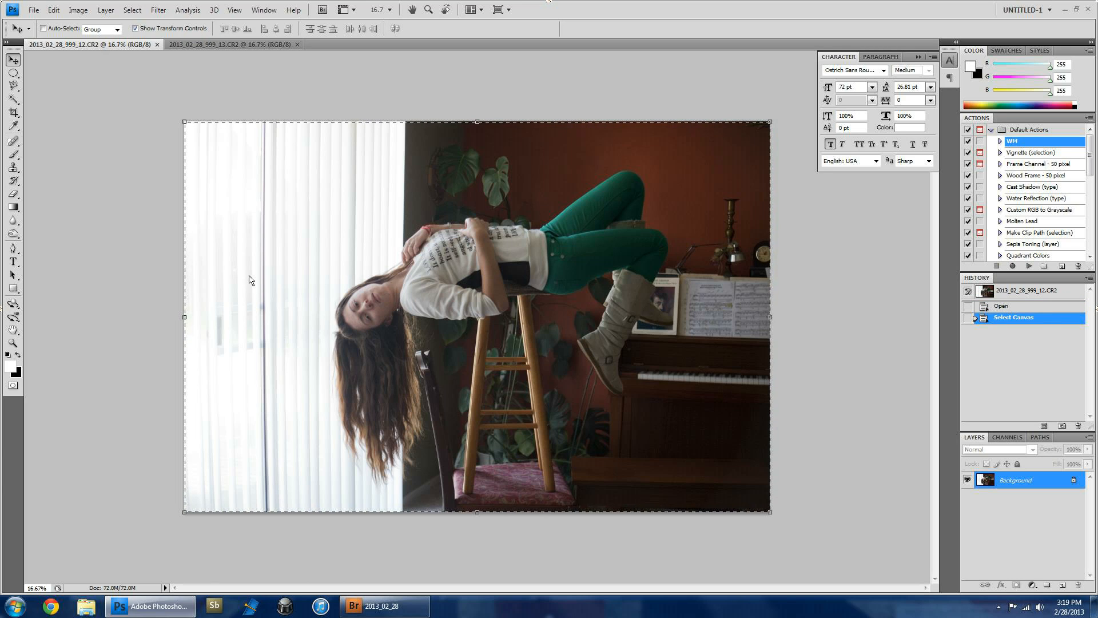
click(197, 44)
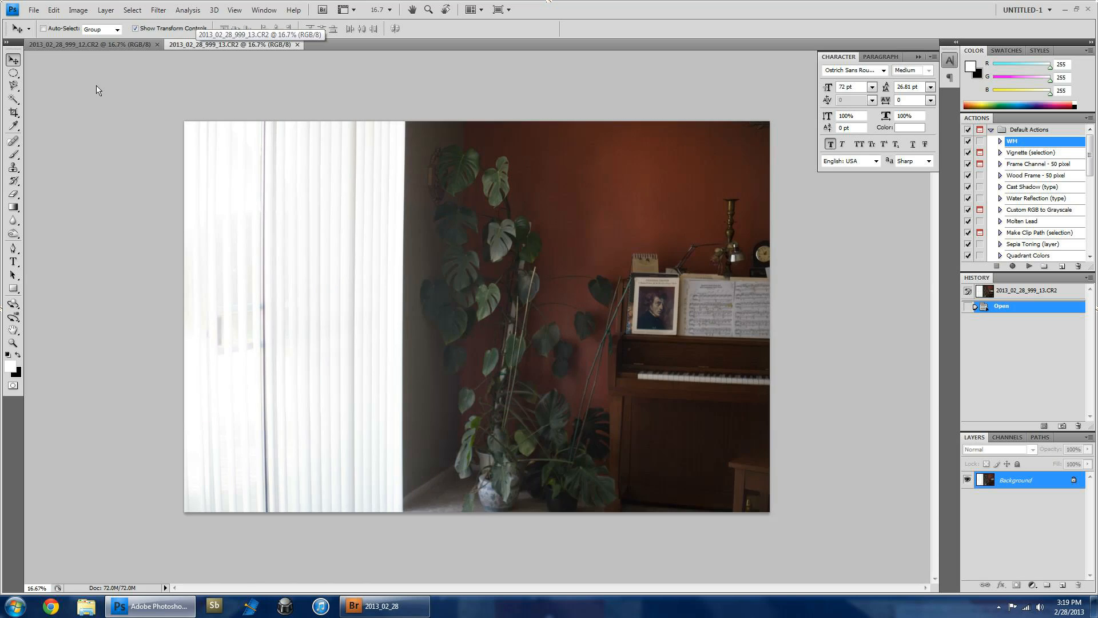
key(ctrl+v)
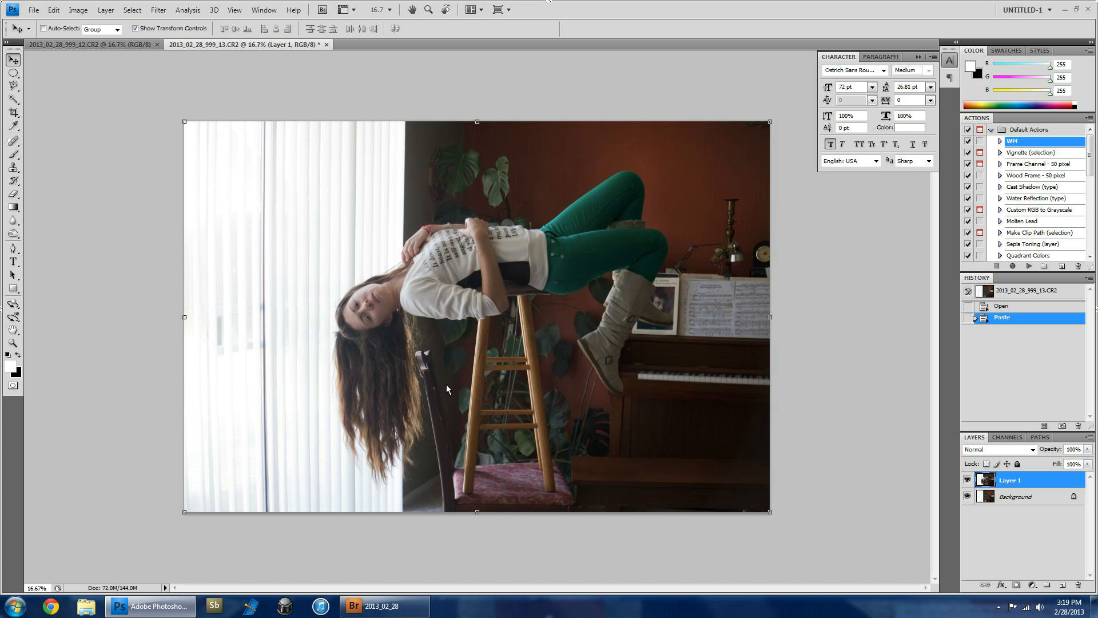
Toggle the visibility of Layer 1 to compare the pasted photo's alignment with the empty room below
click(971, 481)
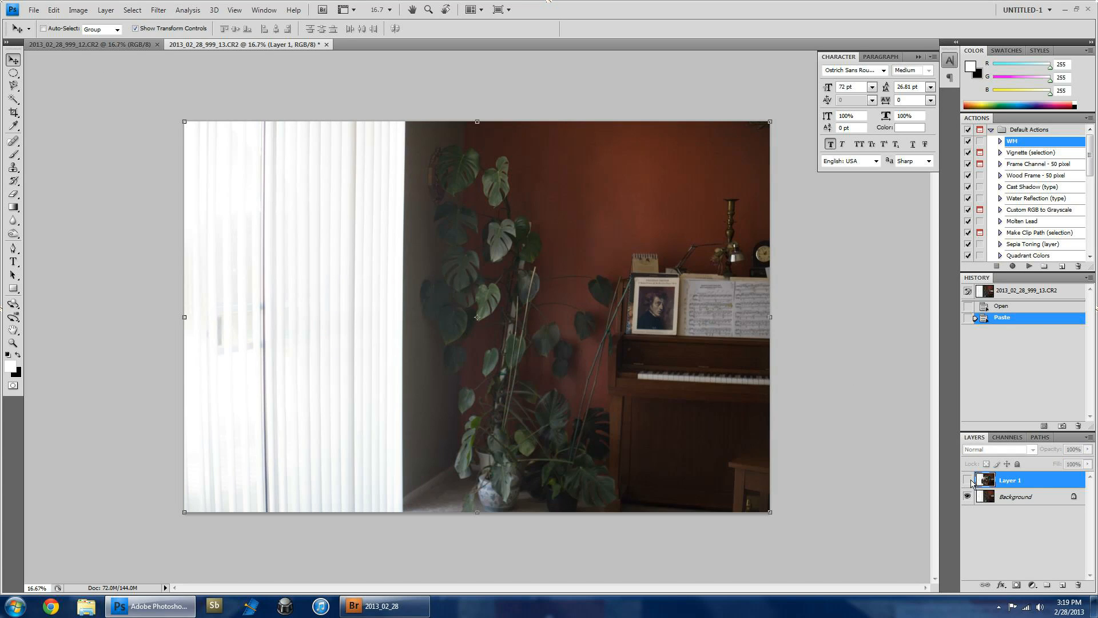
click(971, 481)
click(972, 481)
click(972, 481)
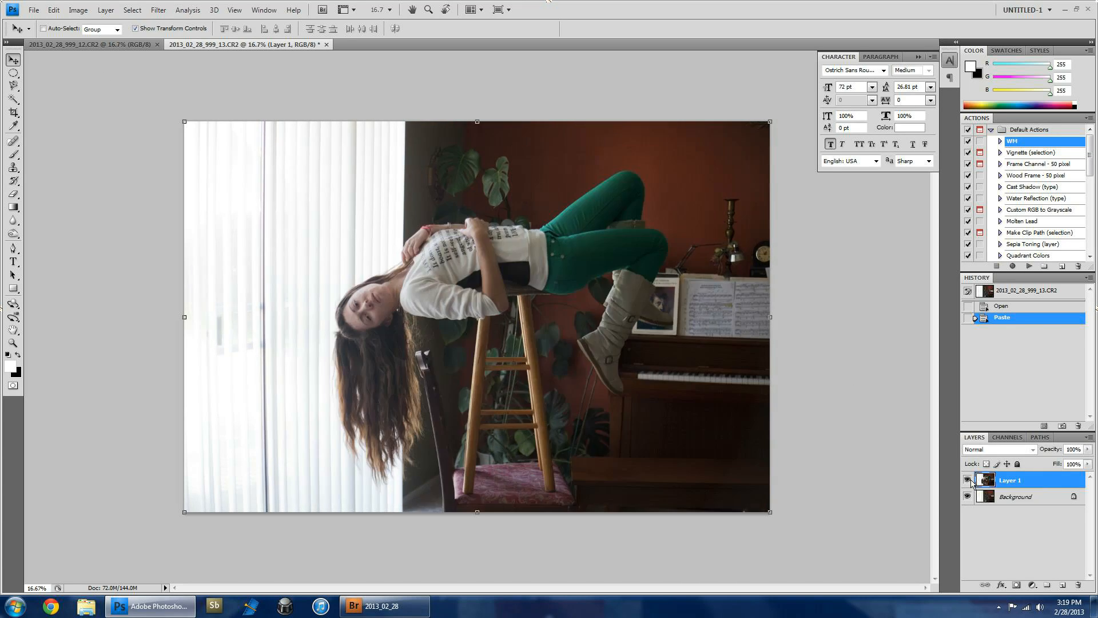
click(971, 481)
click(972, 481)
Outline the upper part of the stool with the Magnetic Lasso, following the sleeve, elbow and shirt edge above the seat
click(14, 87)
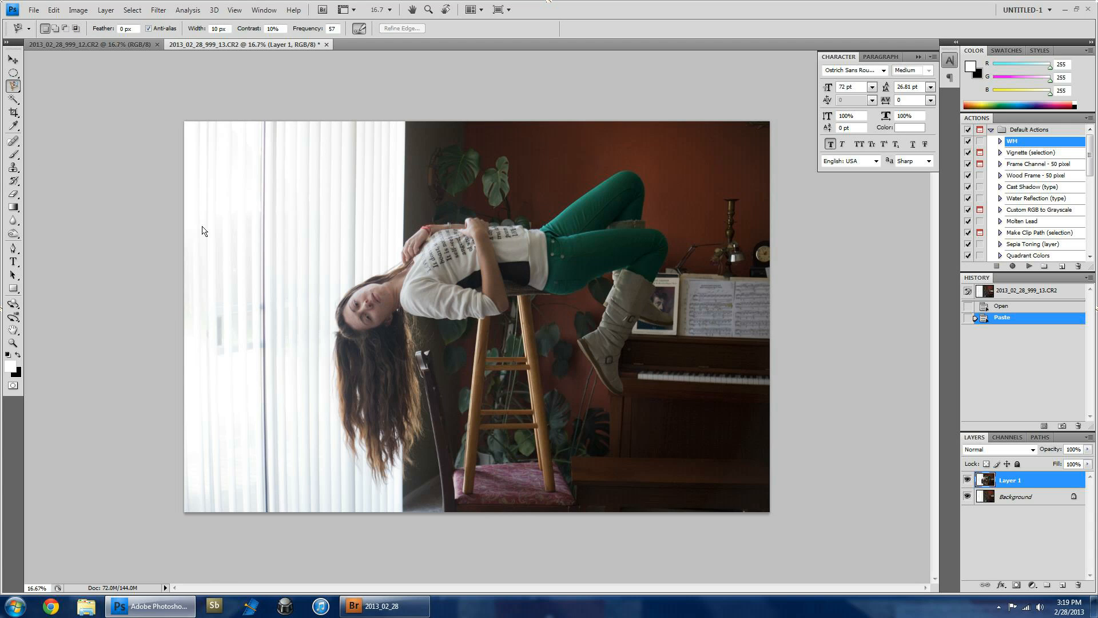
click(13, 86)
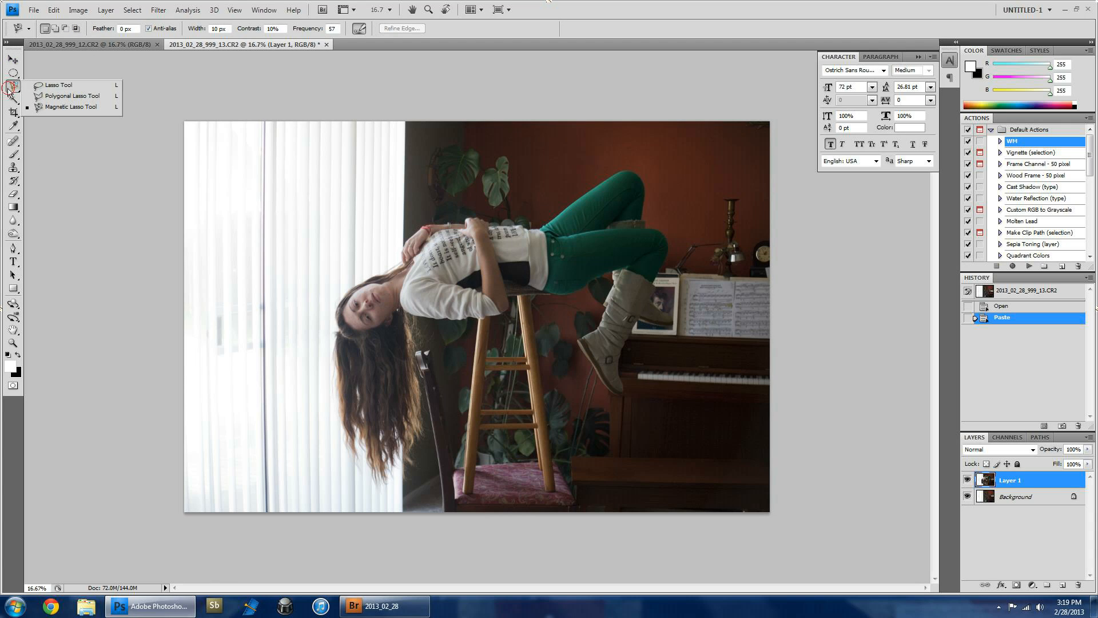
click(67, 108)
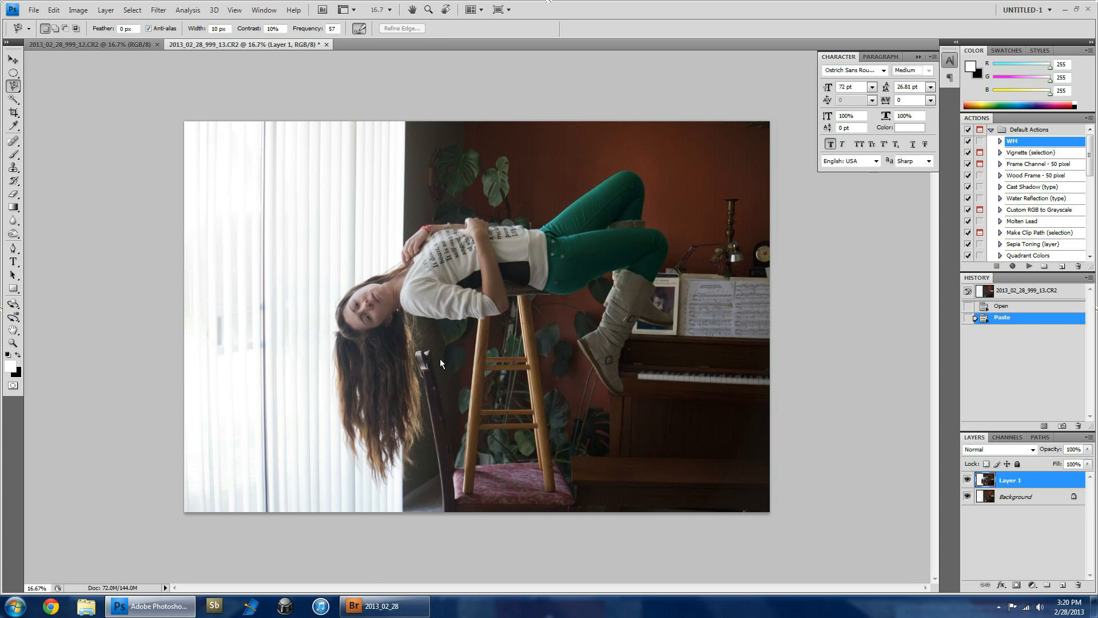
scroll(436, 365, up, 4)
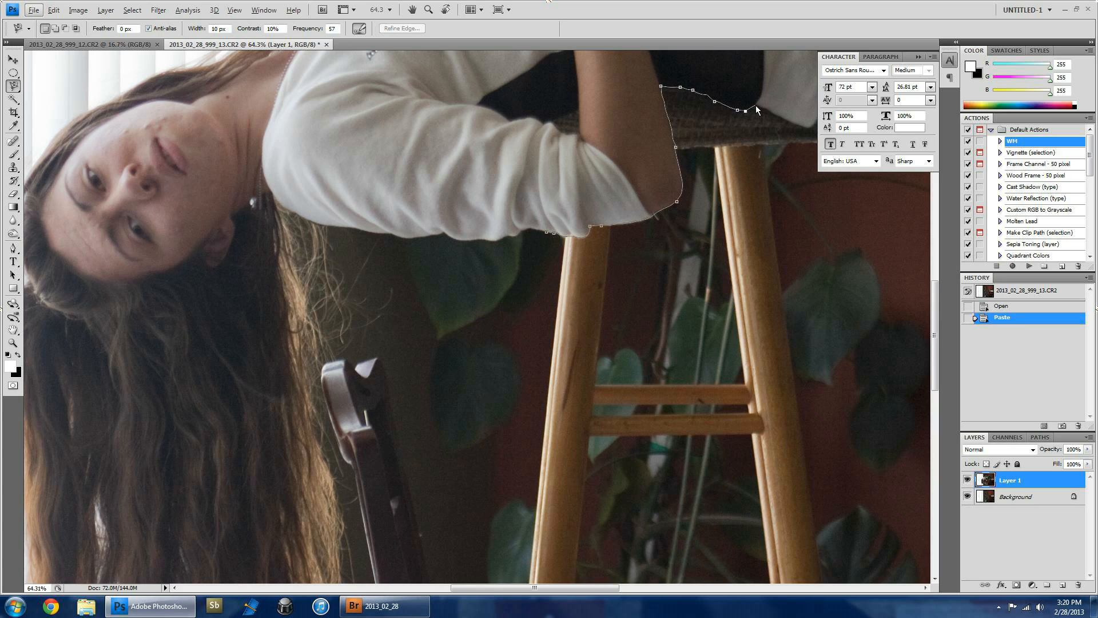
click(810, 131)
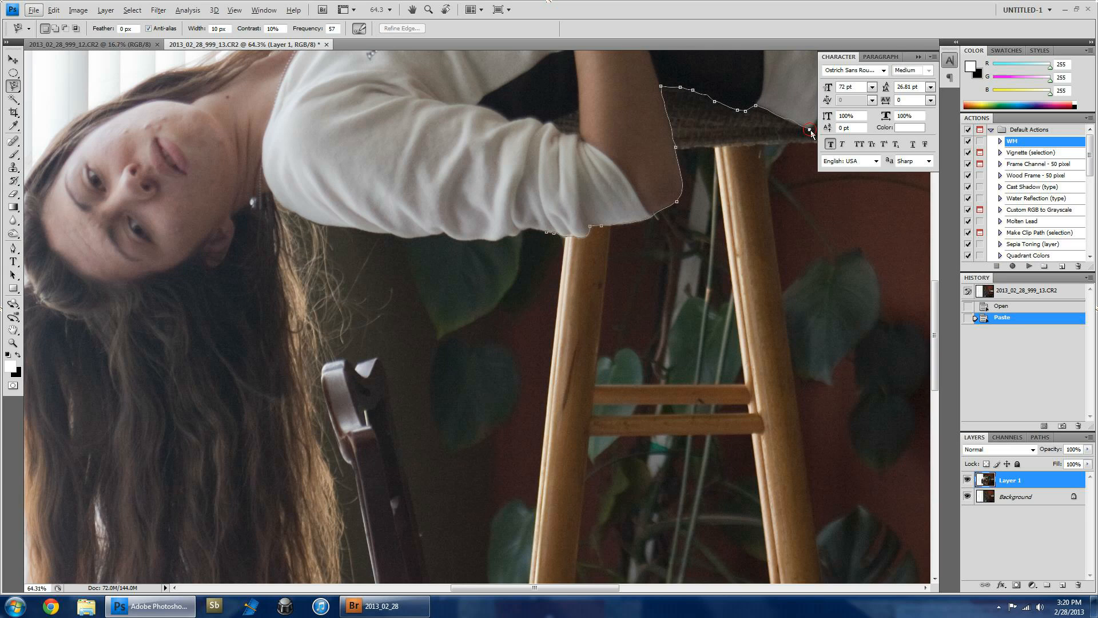
click(877, 195)
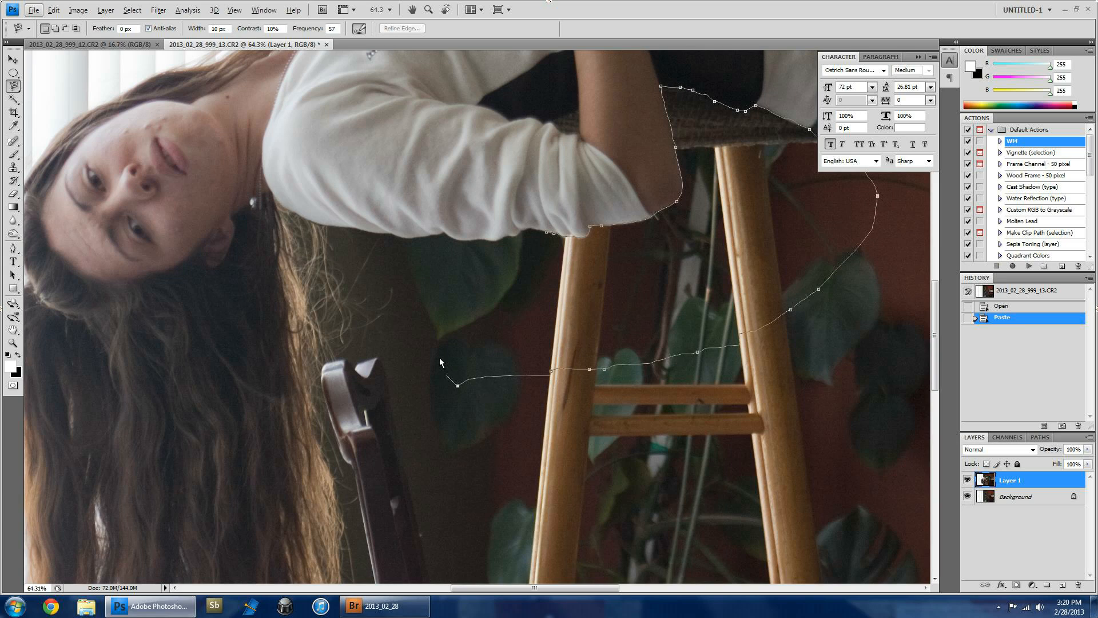
click(555, 234)
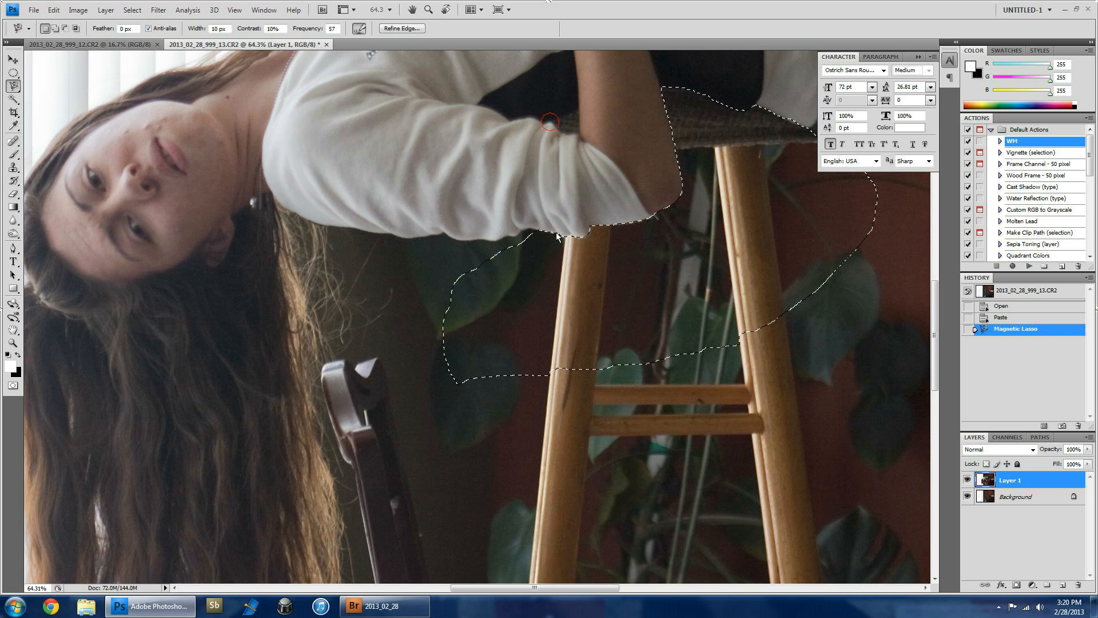
Add the small piece of stool seat visible between the sleeve and the forearm to the selection with the Magnetic Lasso
click(55, 29)
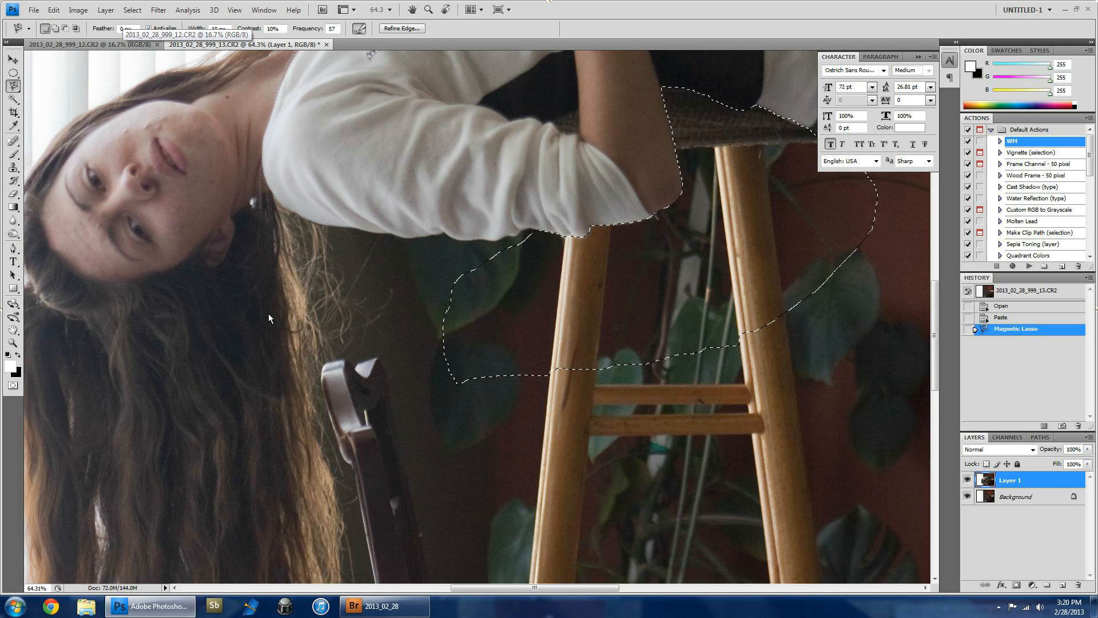
click(55, 29)
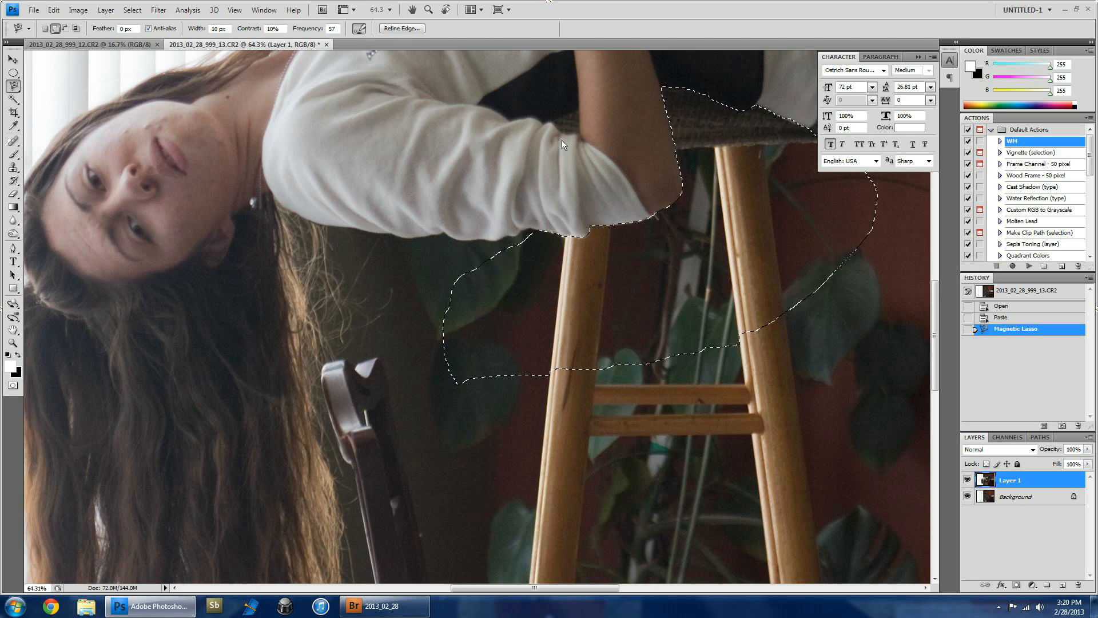
click(545, 122)
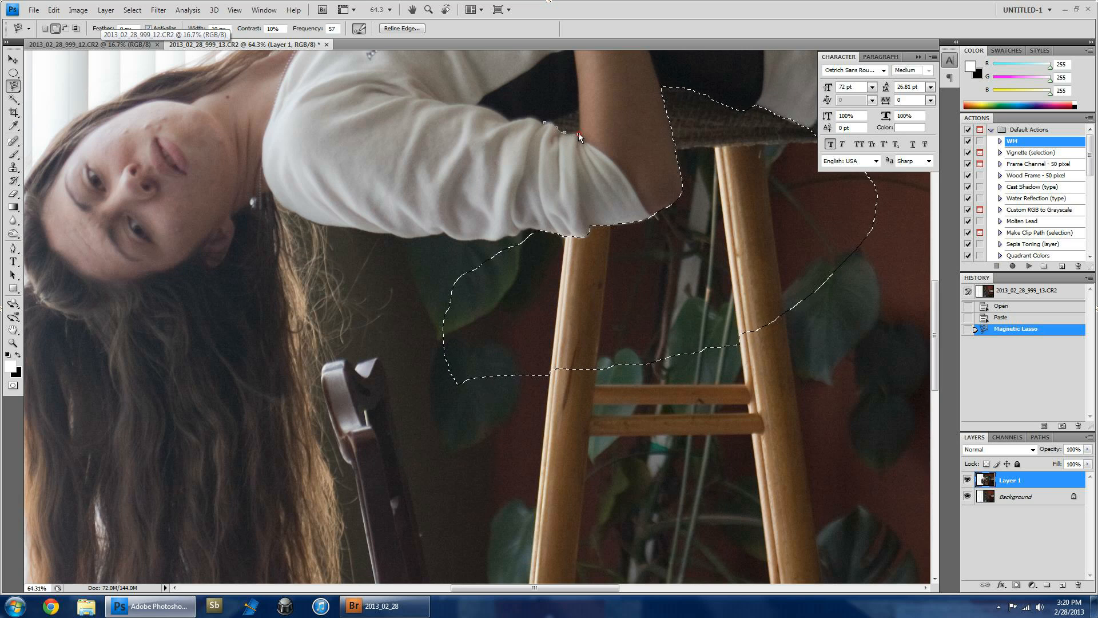
click(578, 110)
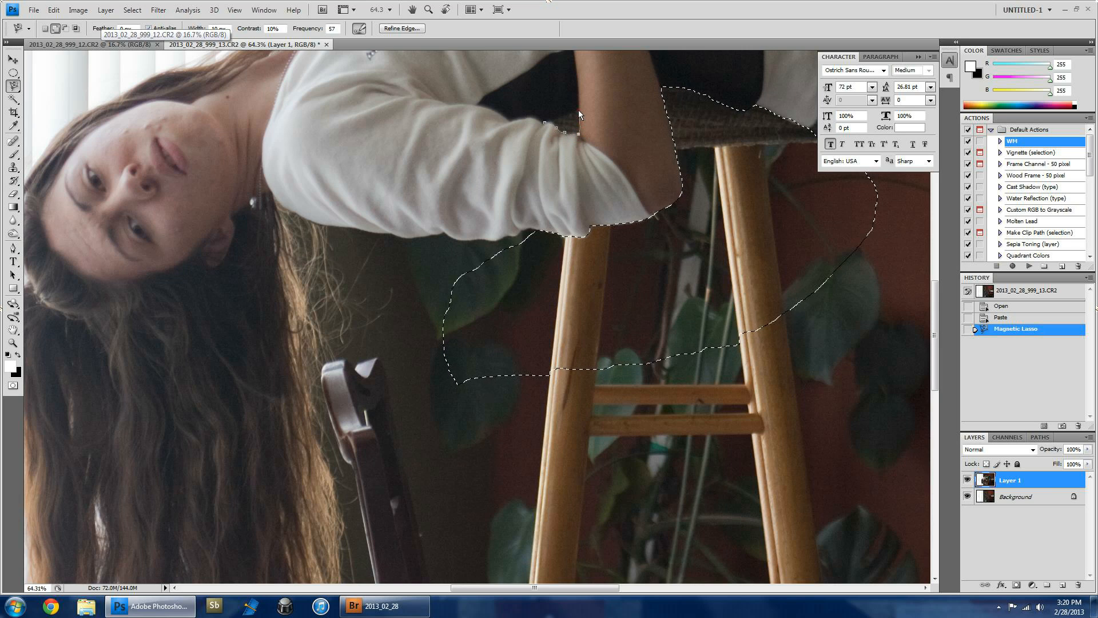
click(541, 121)
Extend the selection below the body to include the rest of the stool, the chair and the piano bench down to the photo's lower edge
scroll(423, 208, down, 3)
scroll(423, 208, right, 2)
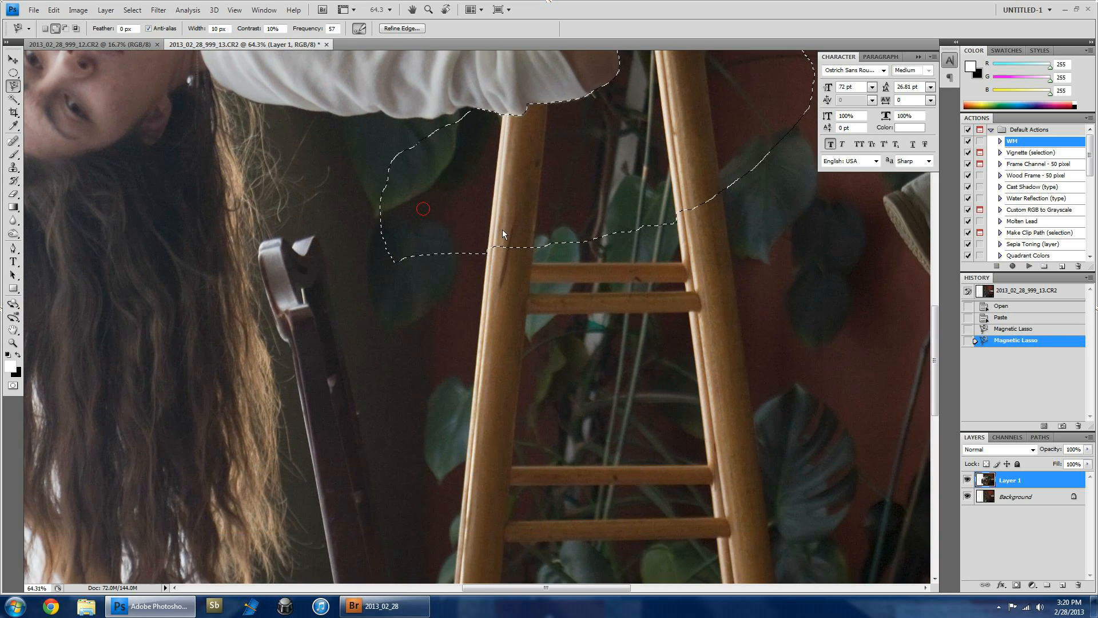
scroll(577, 269, down, 3)
drag(643, 252, 499, 352)
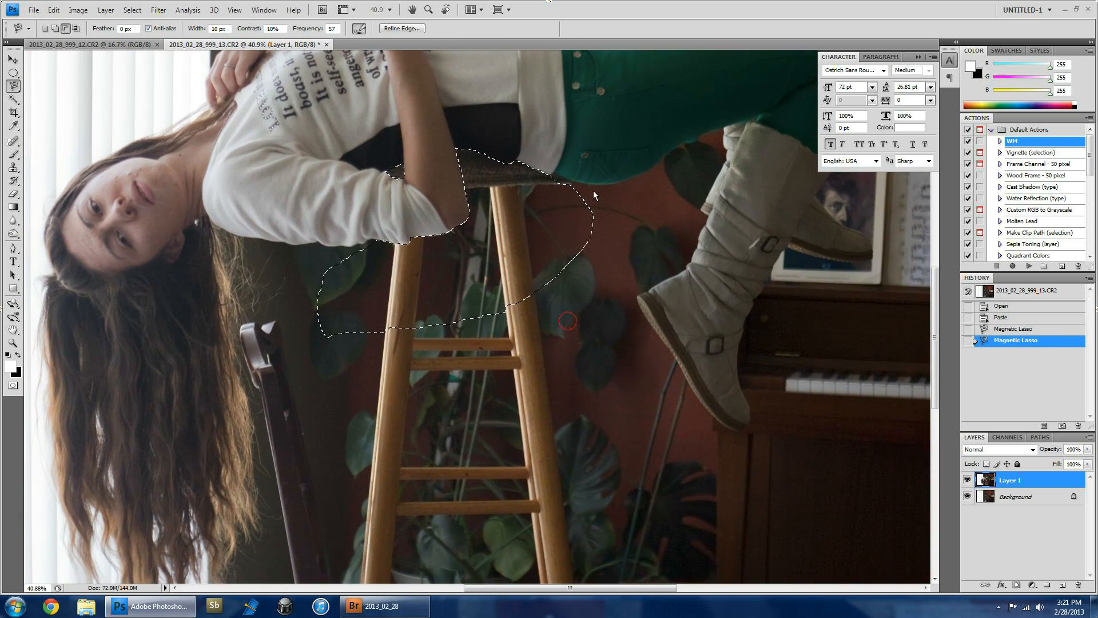
scroll(593, 194, up, 5)
shift+click(486, 155)
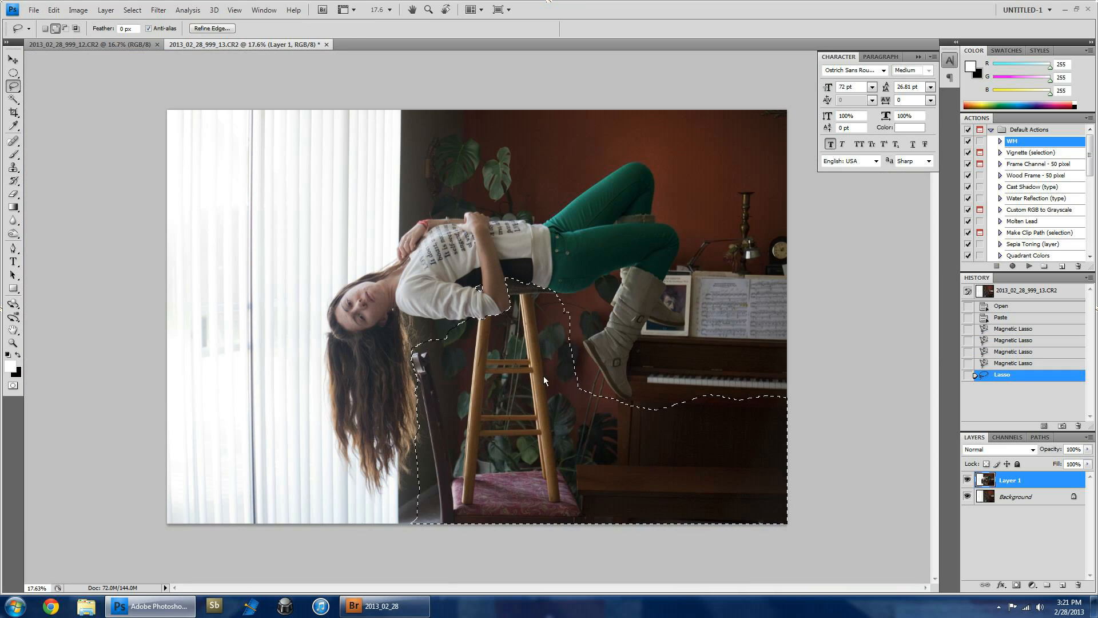
Feather the selection around the stool, chair and piano bench
right_click(496, 354)
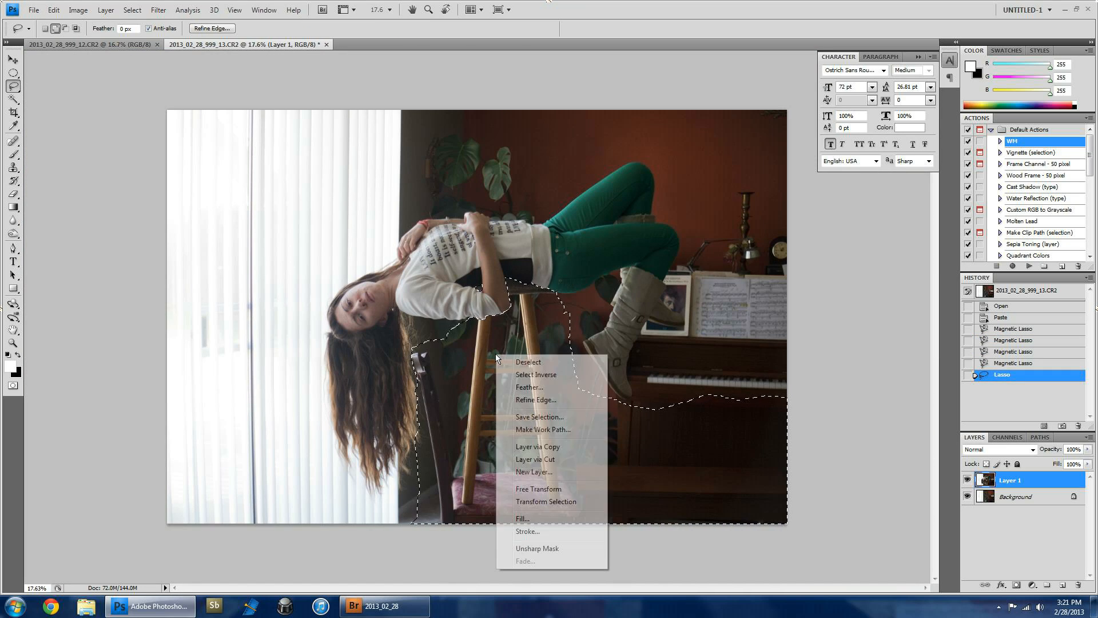
click(548, 389)
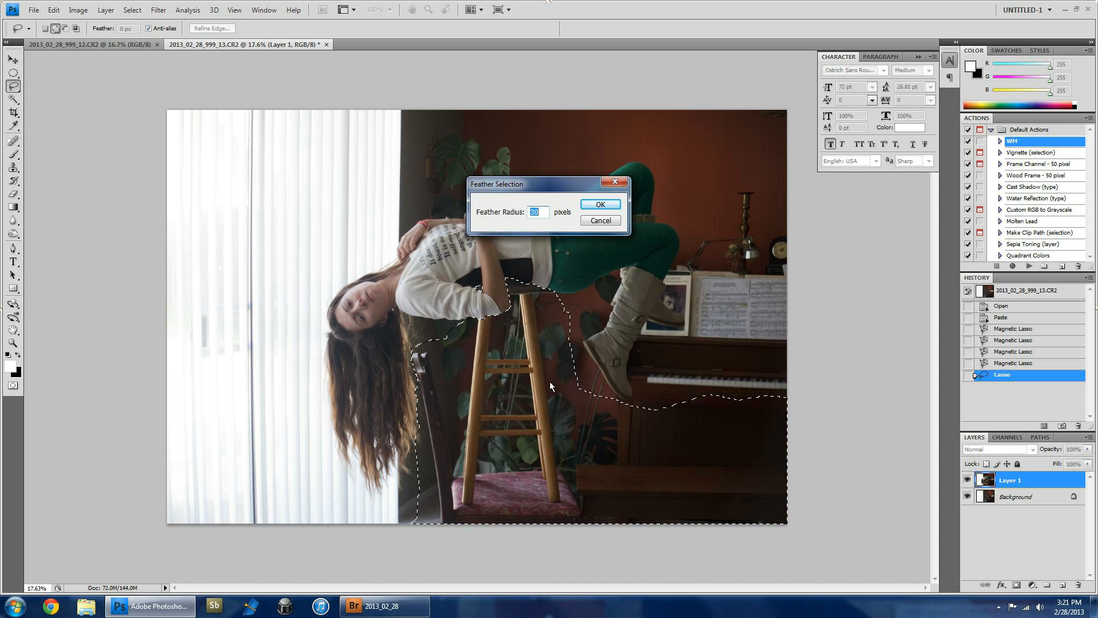
key(Return)
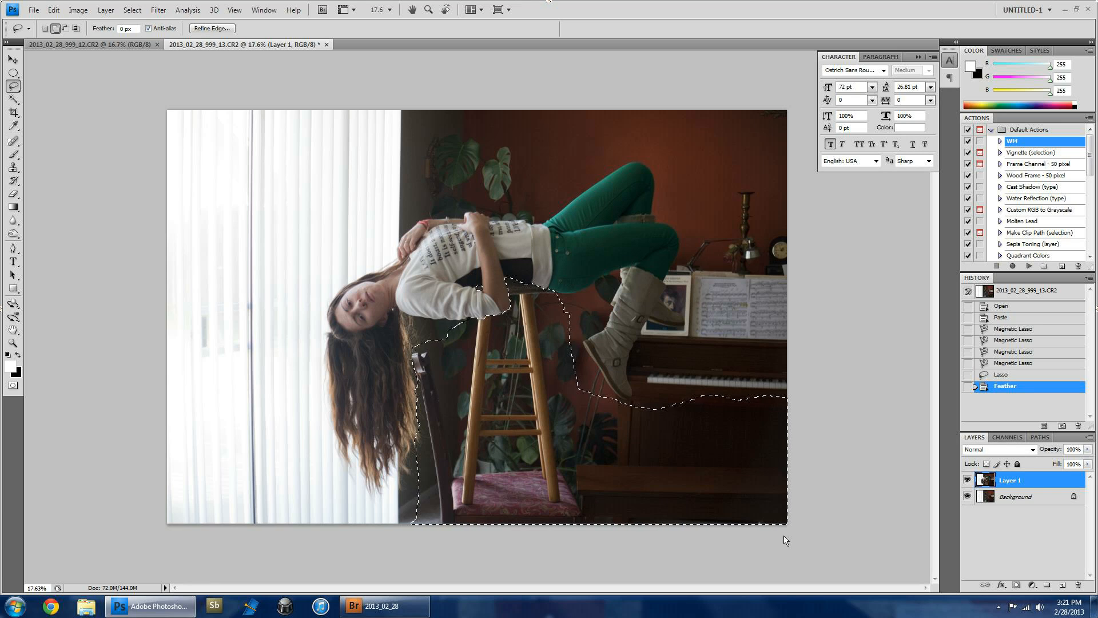
right_click(664, 437)
click(696, 5)
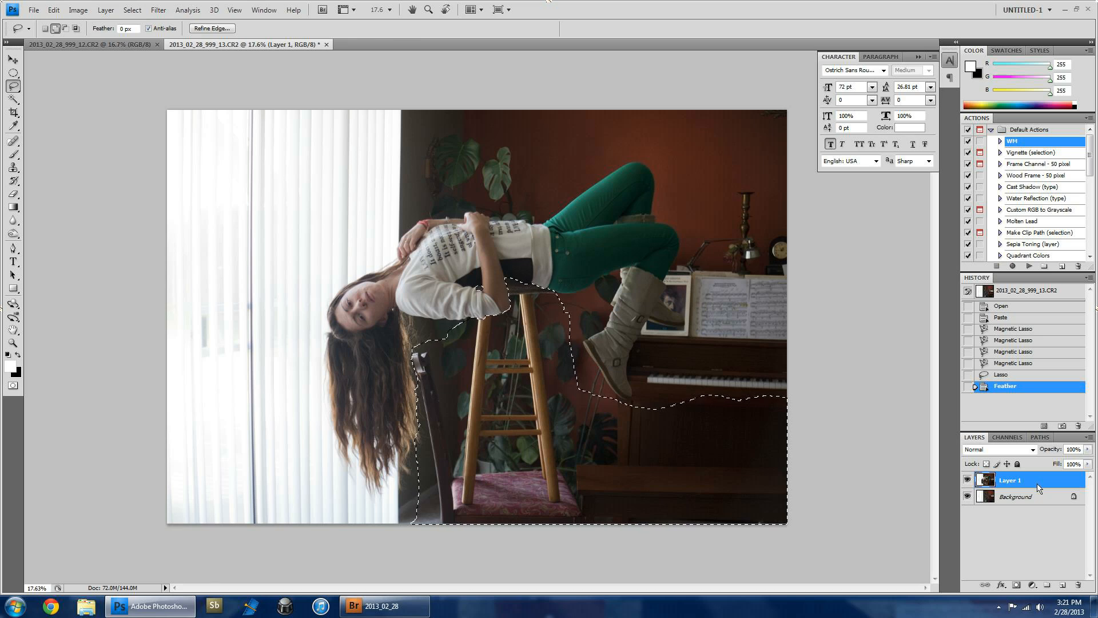
Add a layer mask to Layer 1 and clear the selected area to black on it, hiding the stool, chair and bench
drag(1035, 479, 1017, 588)
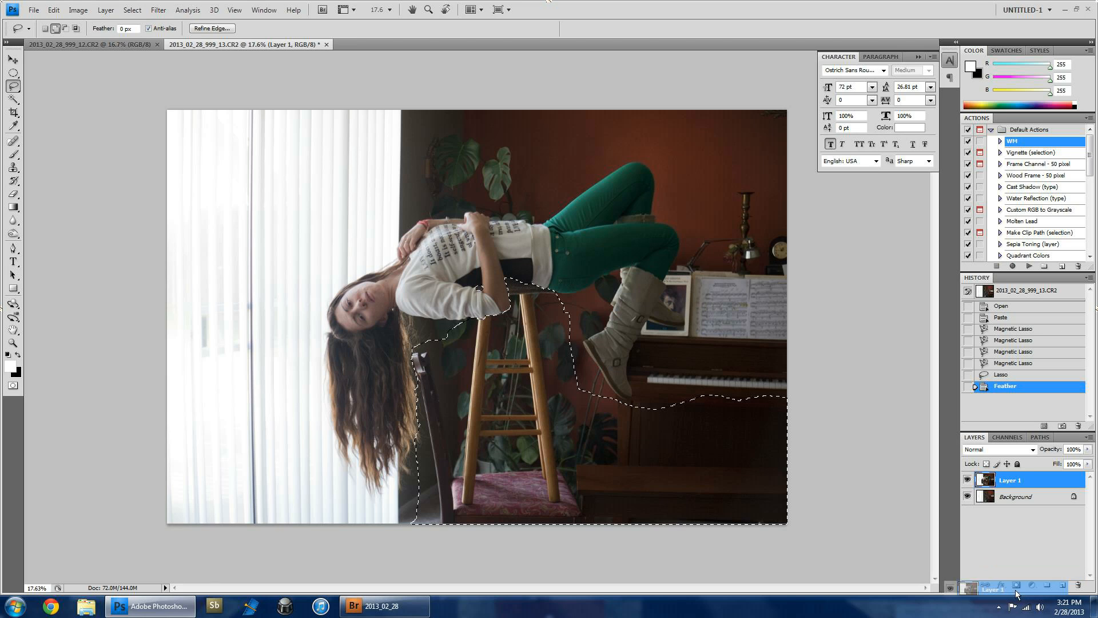
key(Delete)
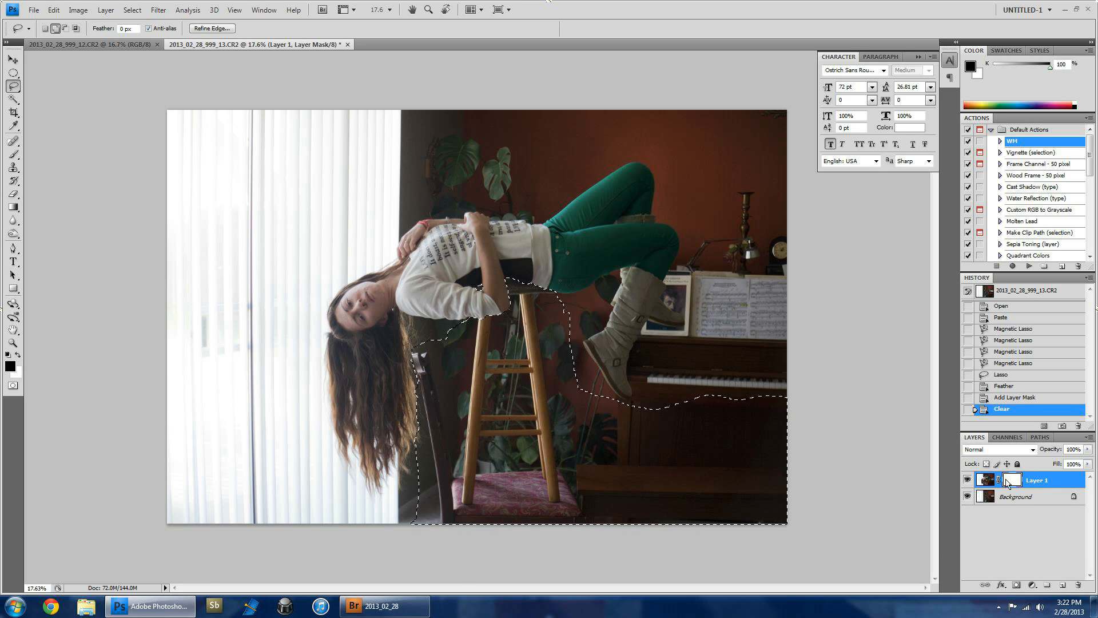
click(19, 356)
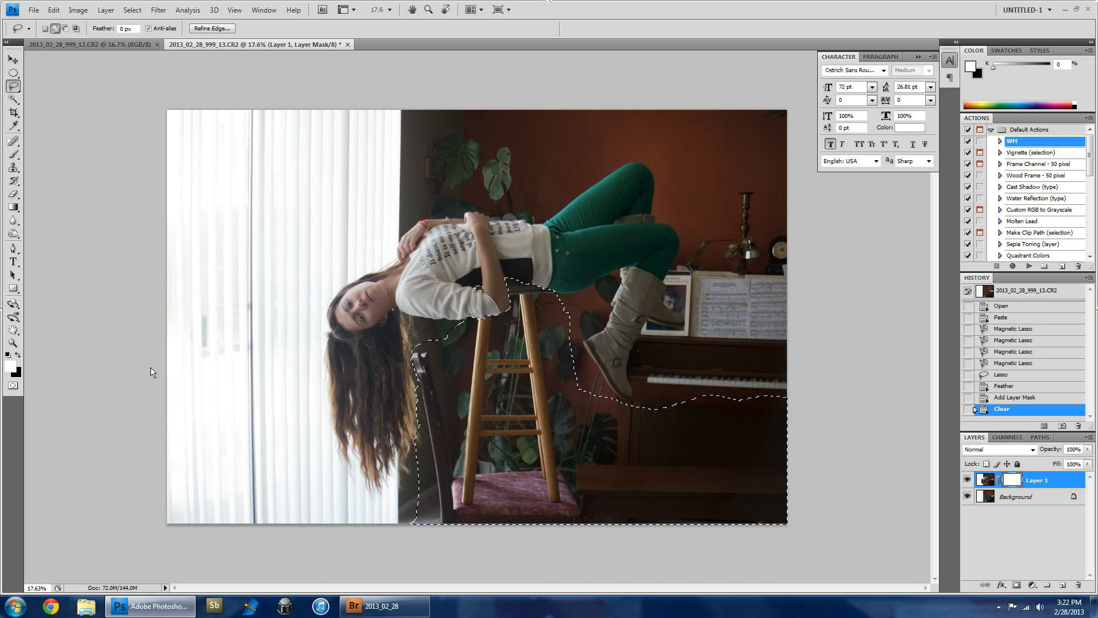
key(Delete)
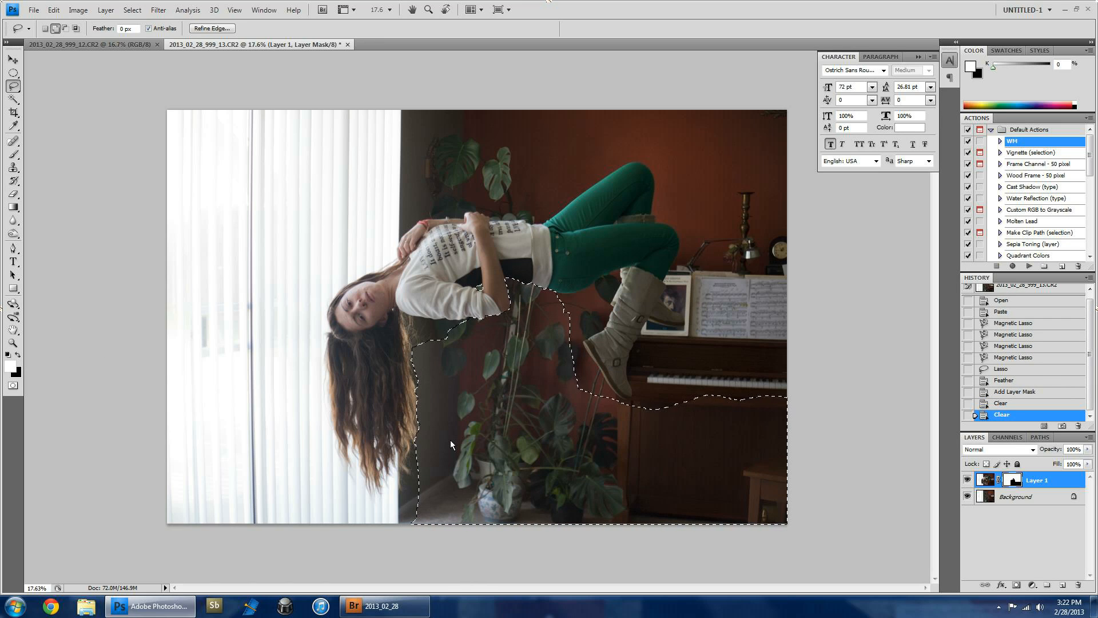
Select the whole canvas and adjust the Background layer's tones with Curves to blend with Layer 1
key(ctrl+a)
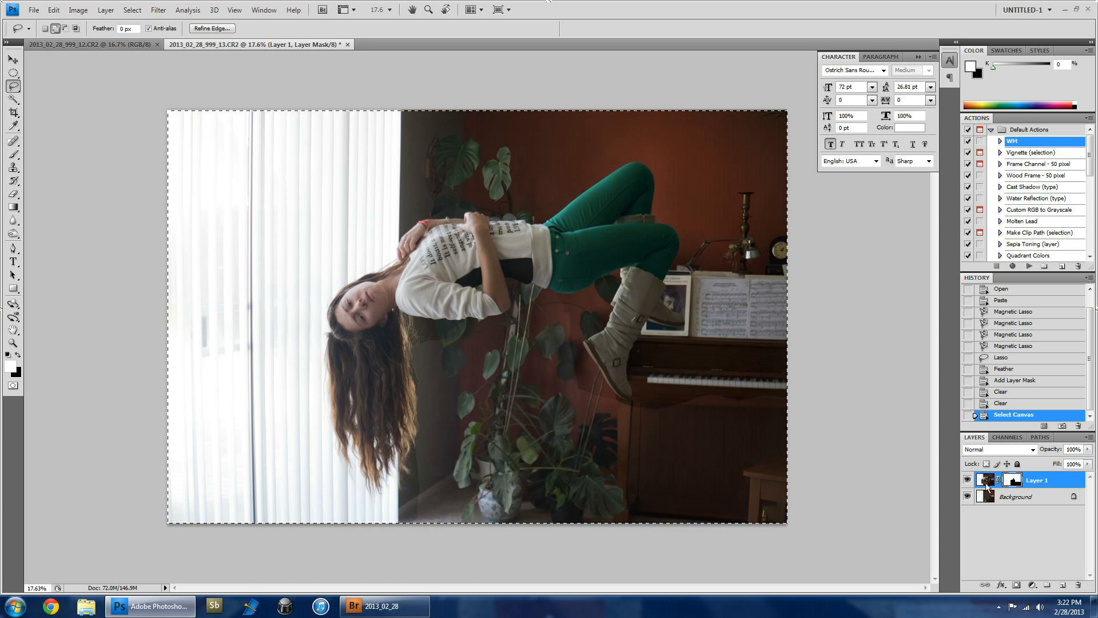
key(alt+bracketleft)
click(78, 9)
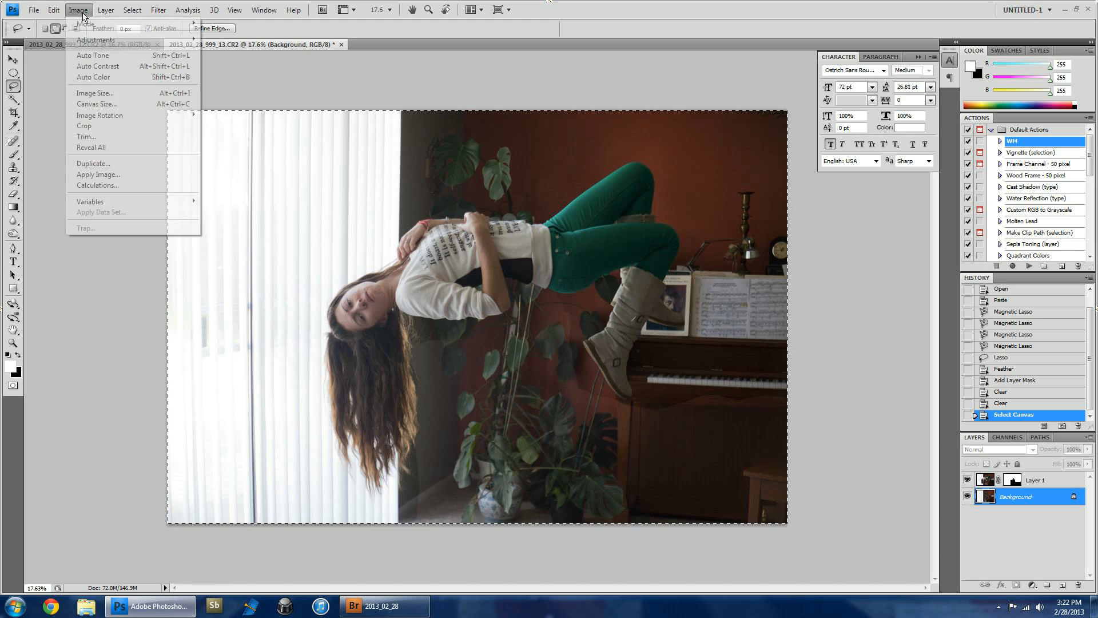
mouse_move(92, 36)
click(269, 60)
drag(846, 118, 880, 104)
drag(846, 219, 848, 223)
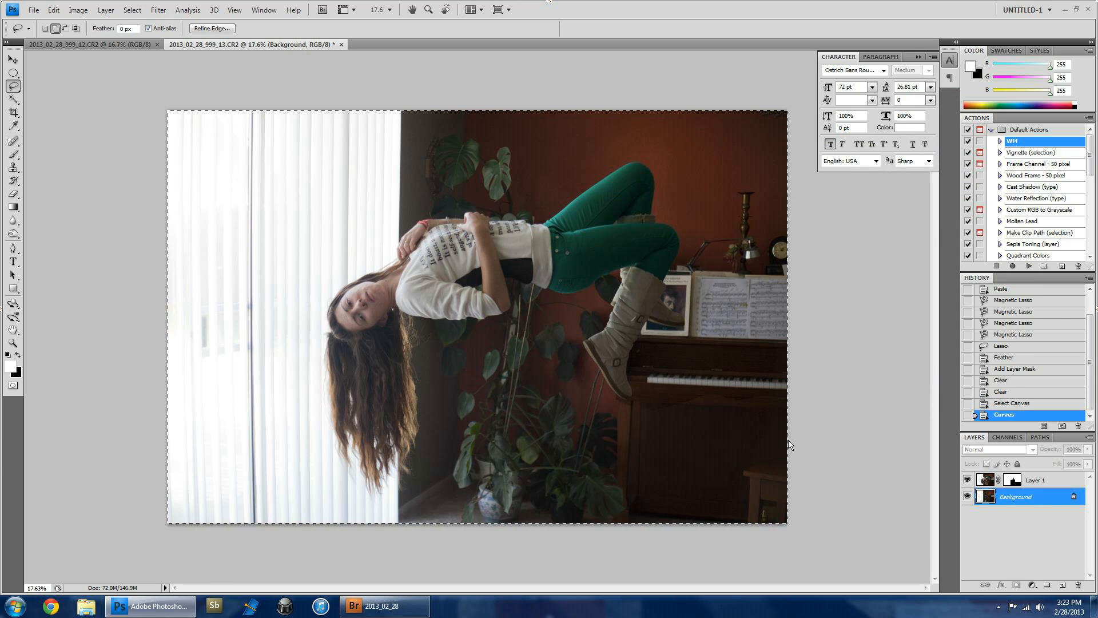
Paint black at 100% opacity on Layer 1's mask around the boots, piano front and plant to blend the masked edges
click(1021, 480)
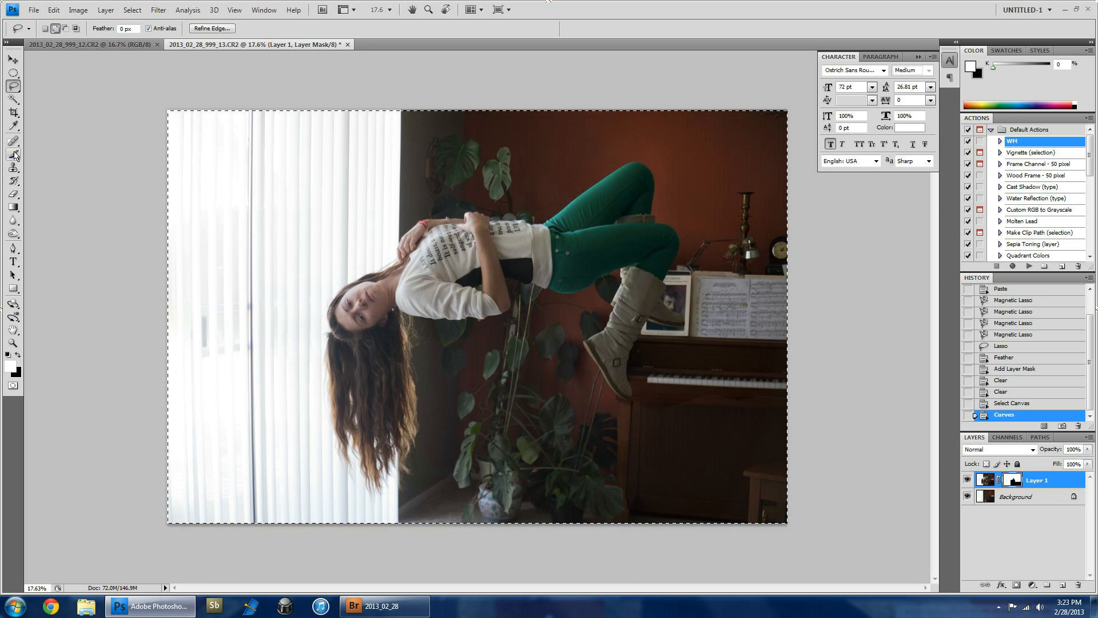
click(13, 154)
click(18, 355)
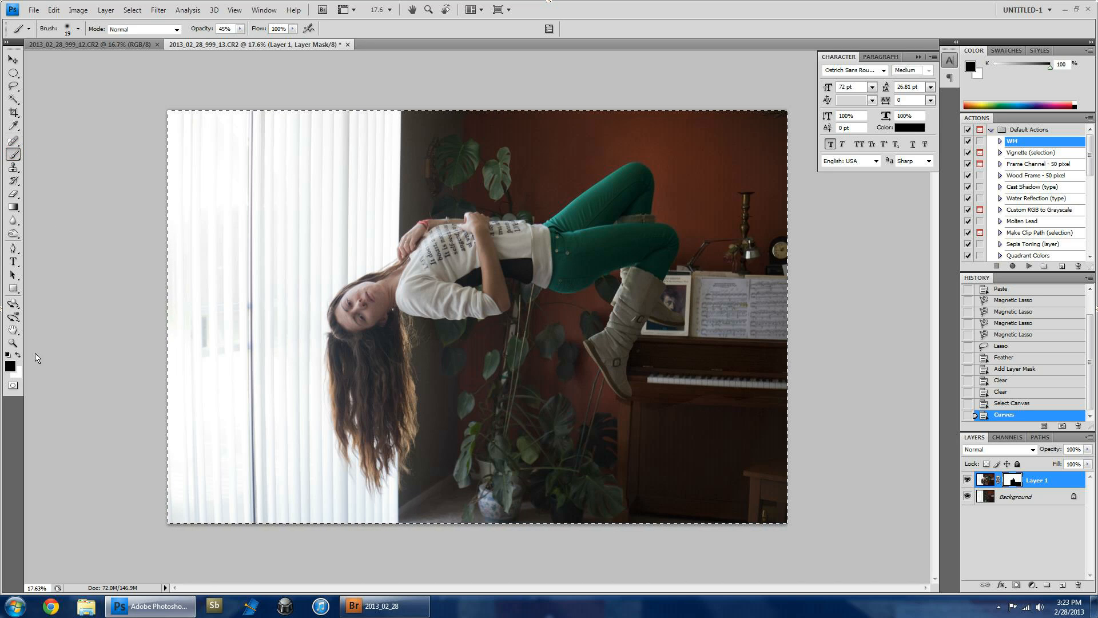
key(0)
alt+right_click(730, 409)
alt+right_click(711, 392)
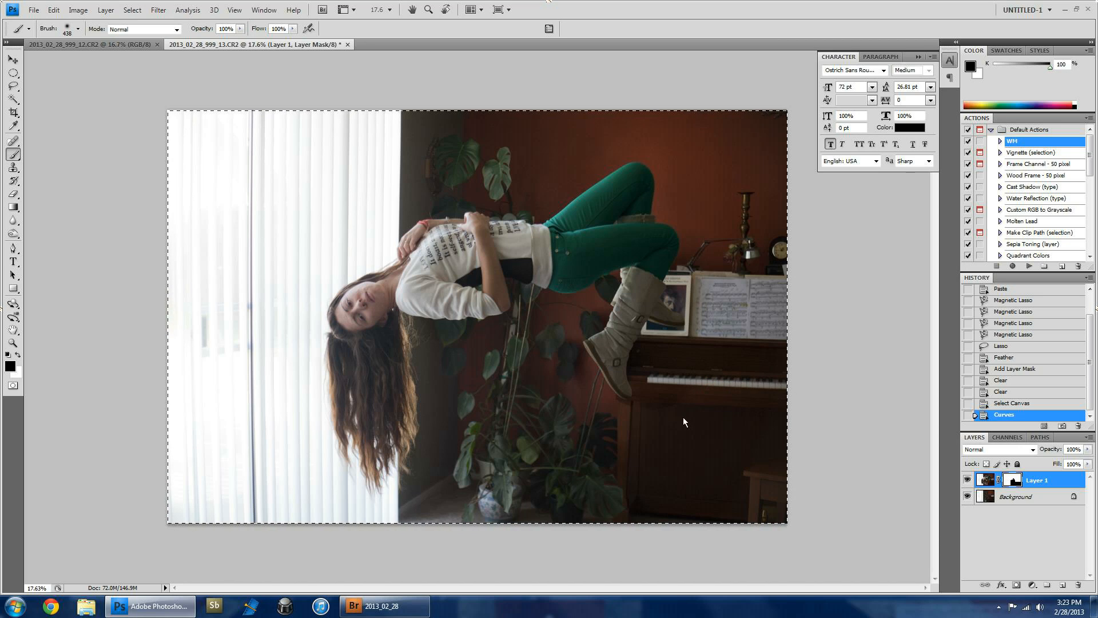
click(644, 423)
alt+right_click(644, 422)
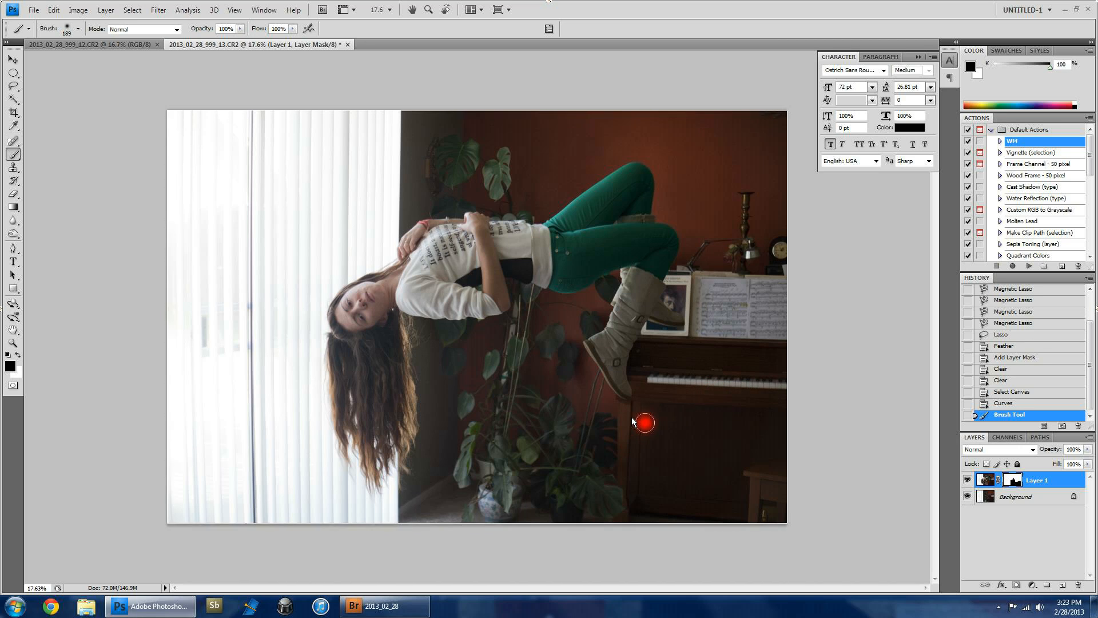
alt+right_click(628, 408)
mouse_move(616, 407)
mouse_down()
mouse_move(570, 406)
mouse_move(618, 411)
mouse_move(537, 357)
mouse_move(591, 309)
mouse_move(530, 337)
mouse_up()
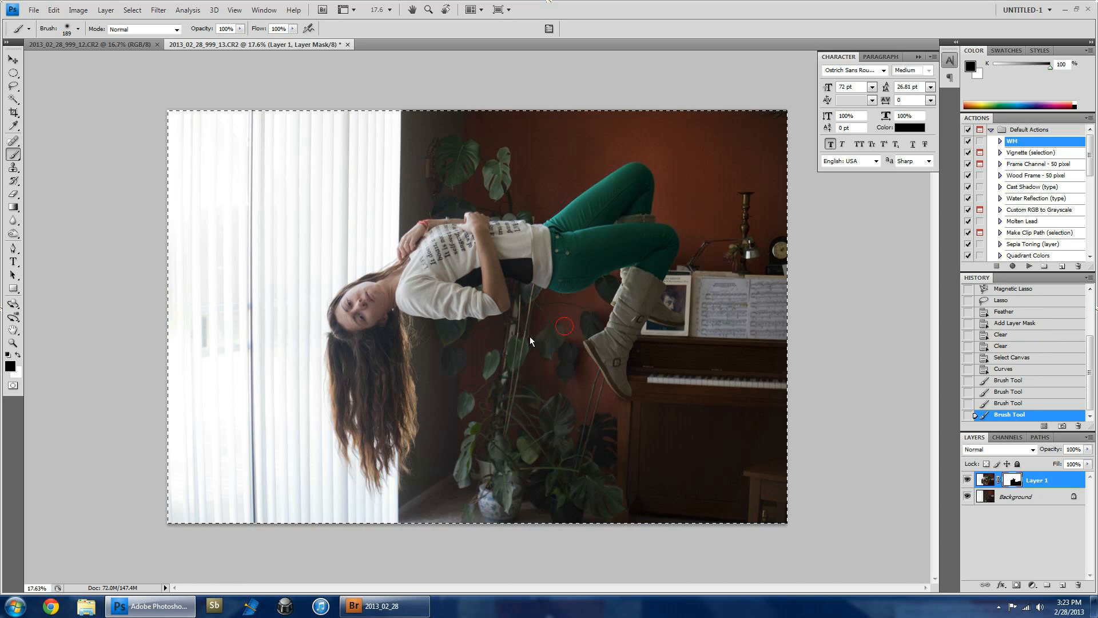
Refine Layer 1's mask along the hair, painting black beside it and white over strands that should stay
drag(413, 372, 424, 470)
click(18, 356)
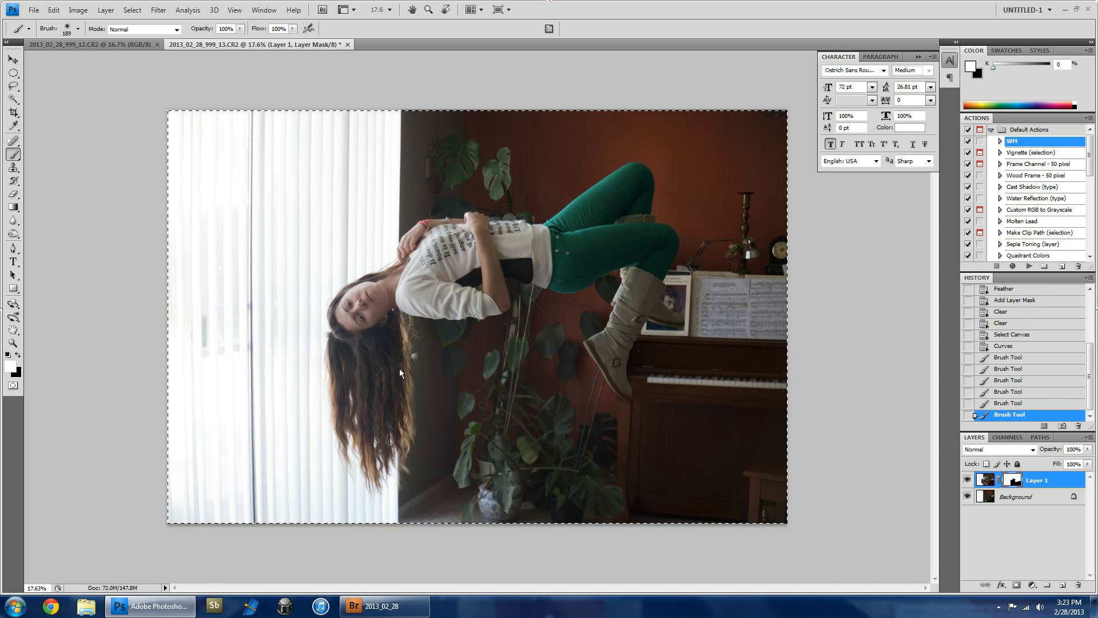
drag(402, 359, 402, 385)
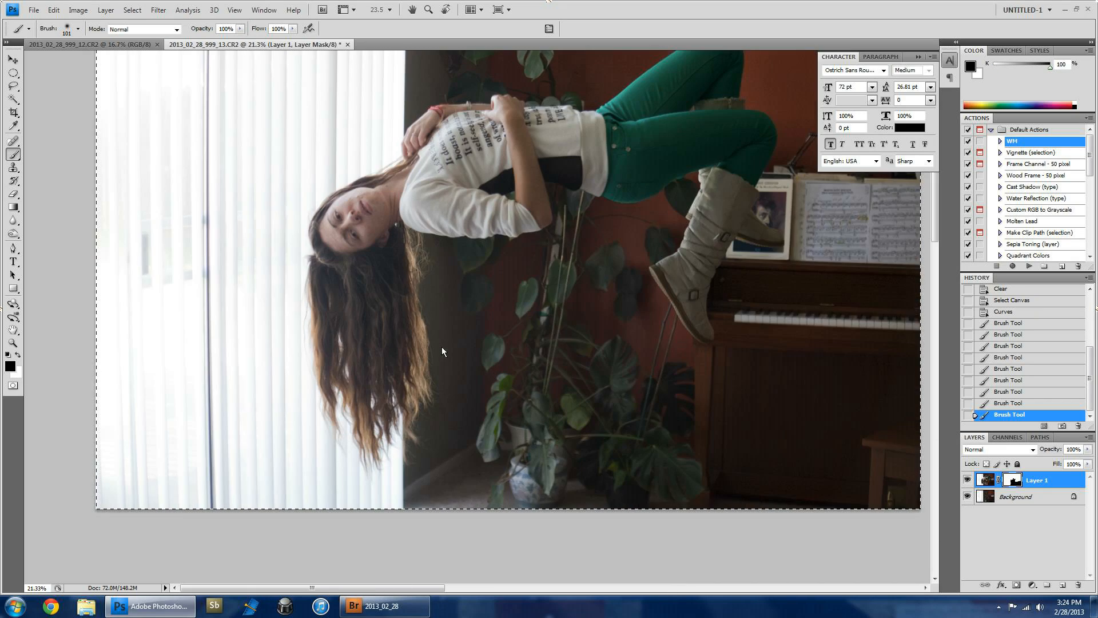
Paint more black on Layer 1's mask around the boots, the plant and the lower corner beside the bench
scroll(441, 347, down, 2)
drag(598, 391, 613, 395)
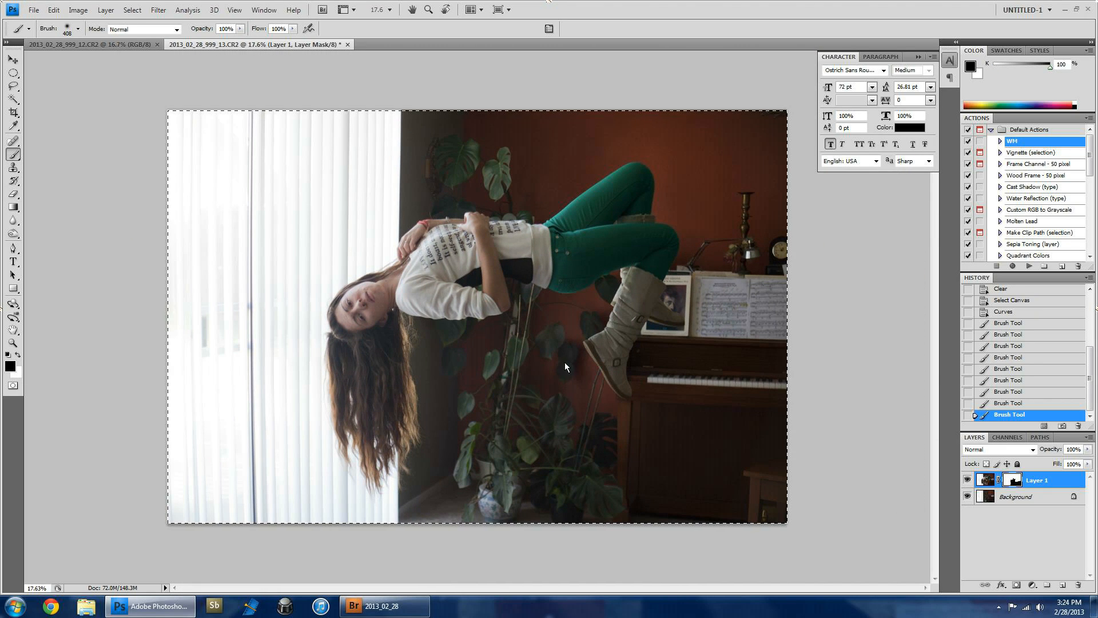
click(571, 392)
drag(573, 356, 582, 307)
click(499, 477)
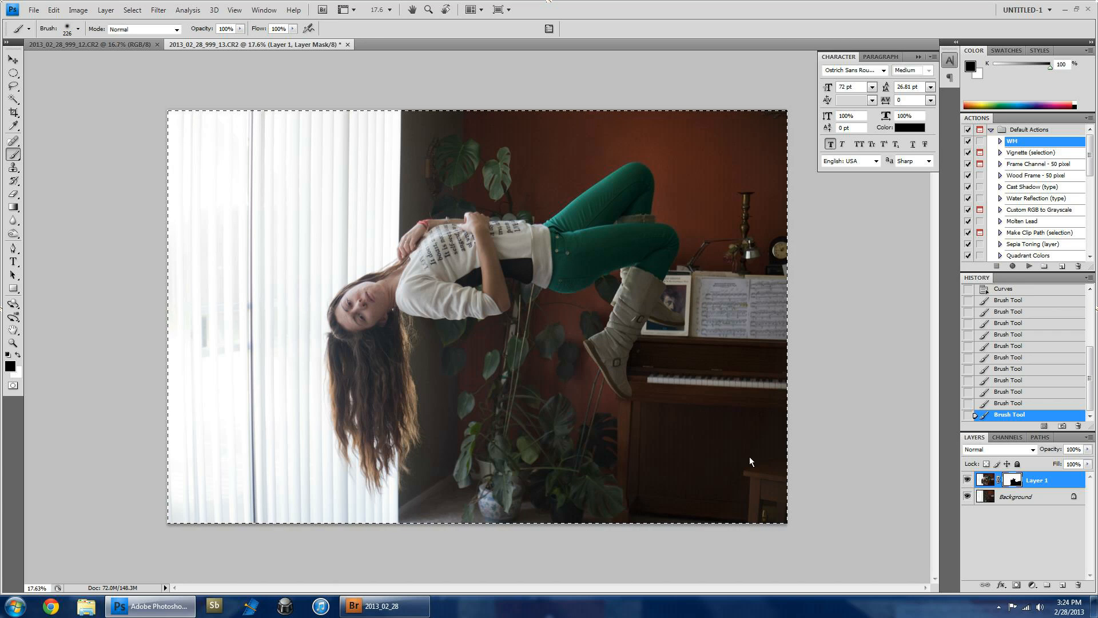
click(788, 523)
Merge the visible layers into one Background layer and set the brush's blending mode to Color
scroll(513, 360, down, 2)
scroll(512, 360, down, 1)
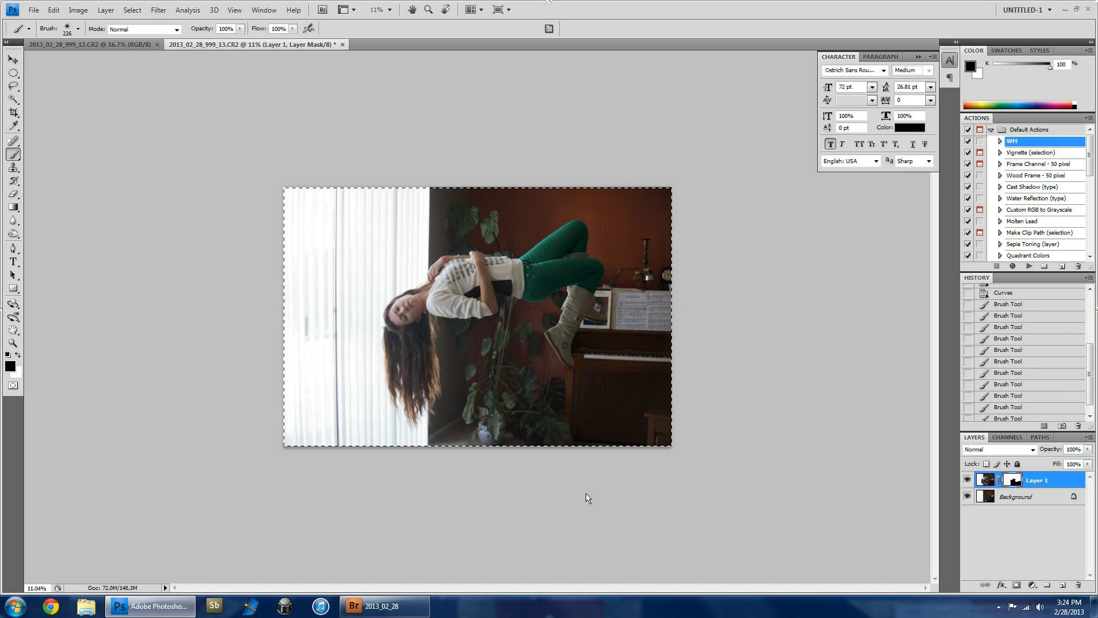
key(ctrl+shift+e)
key(x)
key(shift+alt+c)
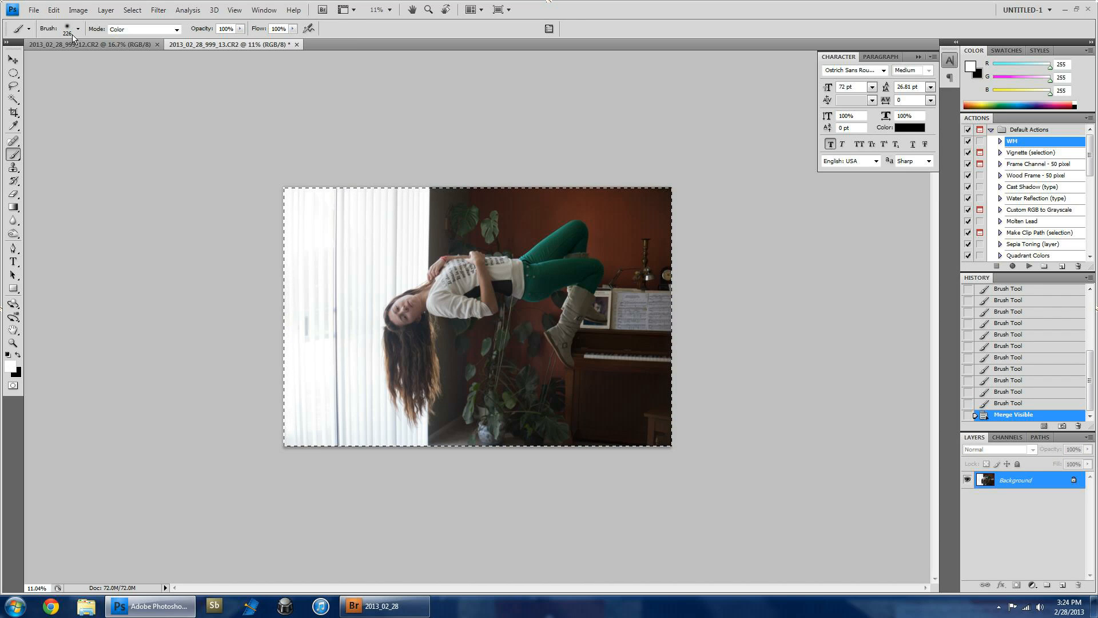
click(86, 11)
mouse_move(105, 11)
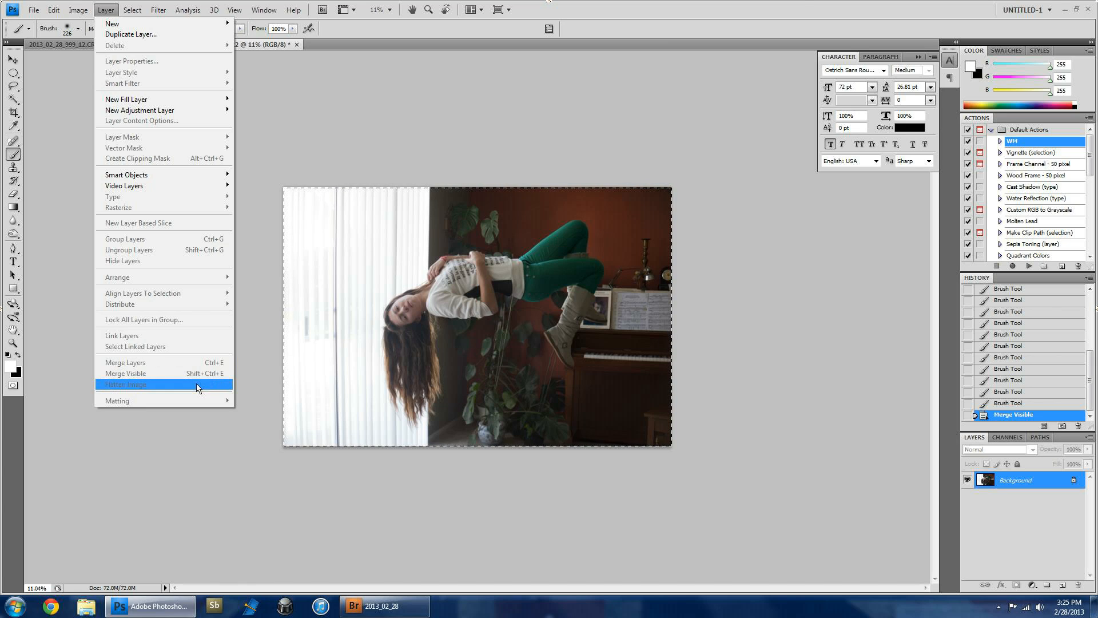
key(alt)
Remove the blemishes on the girl's cheek, chin and neck with the Spot Healing Brush
scroll(145, 101, up, 4)
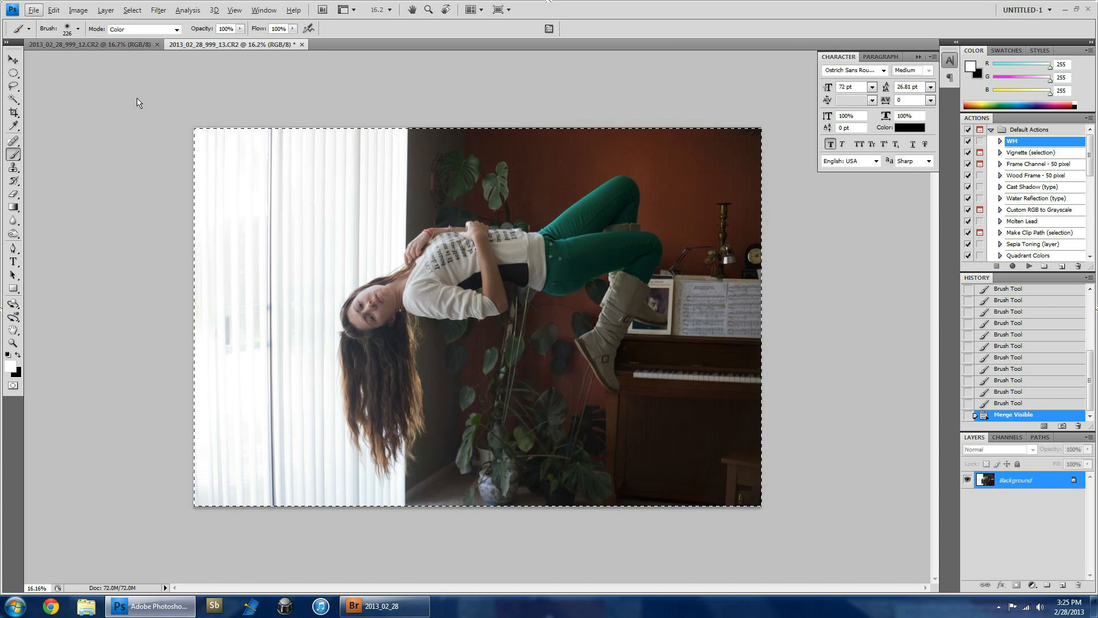
scroll(393, 318, up, 6)
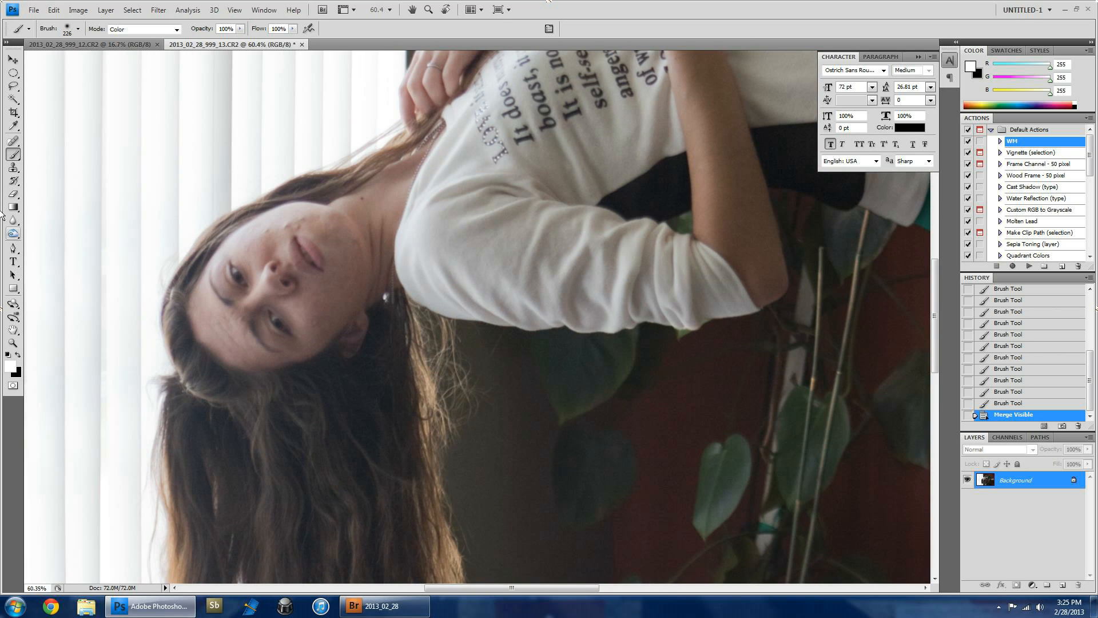
click(13, 140)
click(286, 226)
click(296, 221)
click(302, 222)
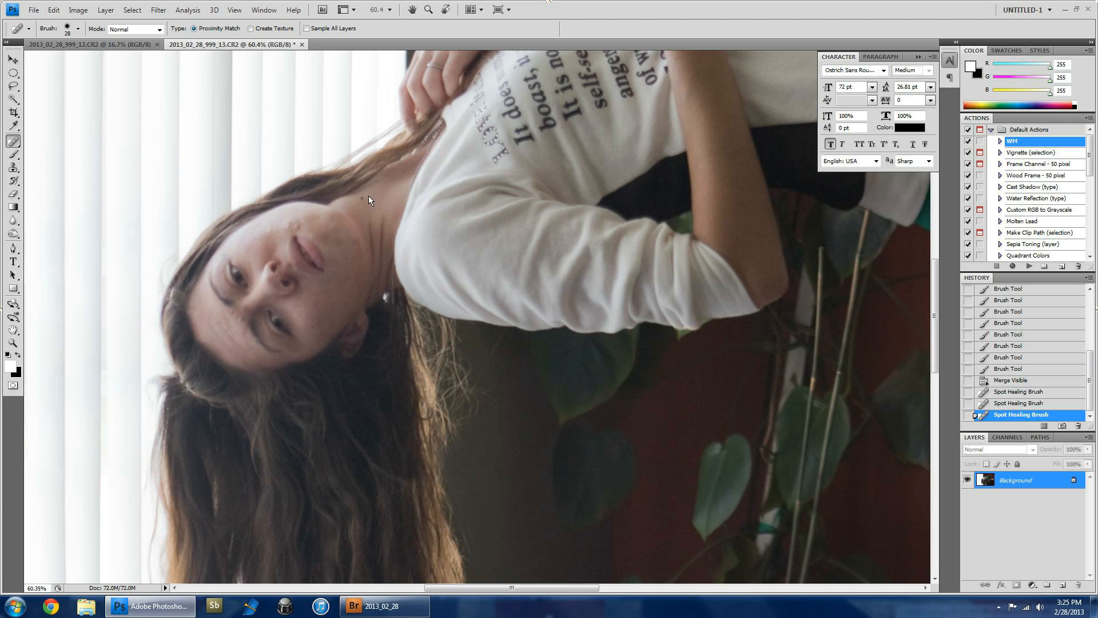
click(362, 197)
click(367, 197)
click(286, 226)
click(294, 225)
click(279, 234)
click(269, 229)
click(266, 240)
Even out the face's skin by painting sampled skin tones with the Brush in Normal mode at 19% opacity
key(b)
alt+click(262, 257)
click(262, 243)
click(113, 39)
key(ctrl+z)
key(1)
key(9)
drag(266, 247, 267, 257)
alt+click(329, 301)
click(328, 301)
alt+click(240, 342)
click(240, 341)
click(240, 342)
alt+click(269, 227)
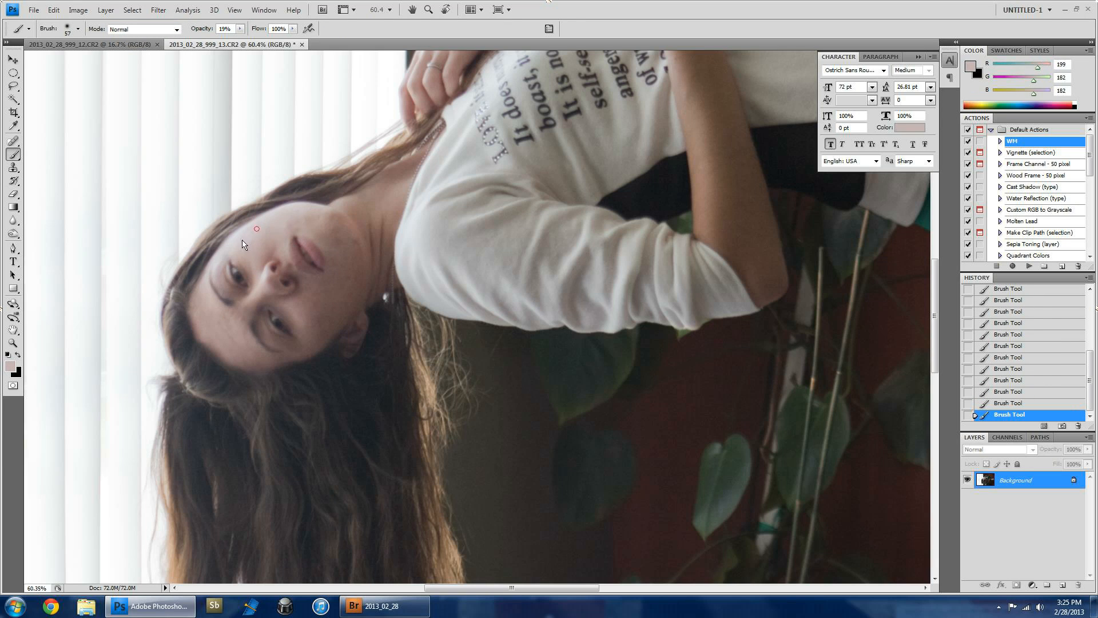
Select the whole photo and brighten it with more contrast using Curves
scroll(248, 319, down, 8)
key(ctrl+a)
key(ctrl+m)
drag(836, 219, 815, 228)
click(778, 276)
key(Return)
Burn the shadows at 15% exposure over the hair, the plant and the photo's lower edge
key(o)
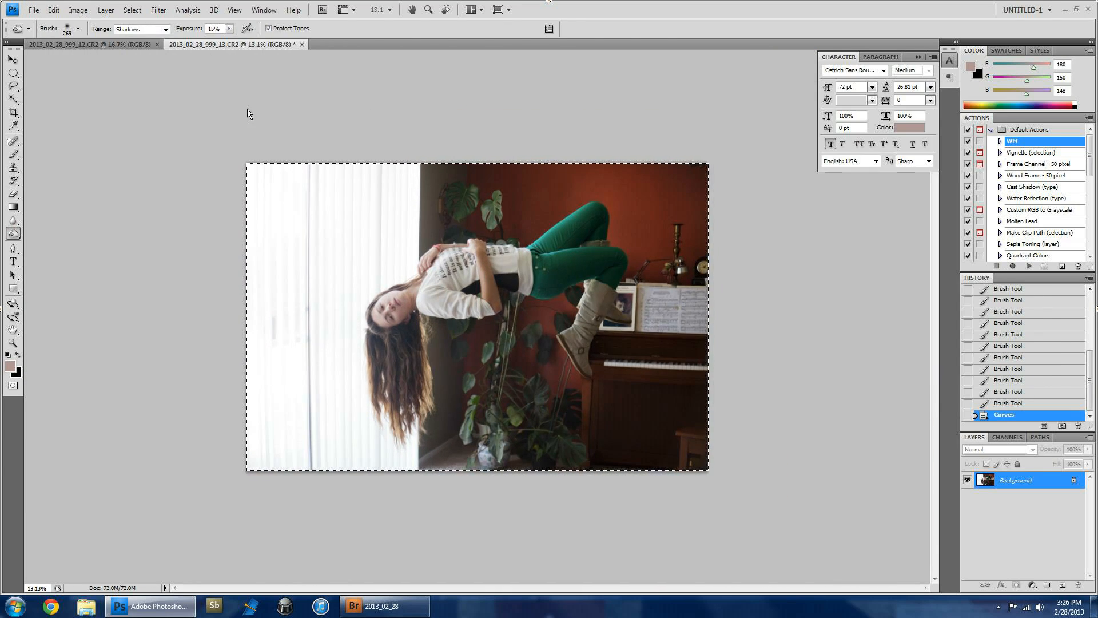
click(378, 352)
click(378, 397)
click(448, 329)
click(578, 468)
click(566, 454)
Apply the Variations color adjustment to the midtones with the current pick
click(78, 10)
mouse_move(97, 37)
click(220, 229)
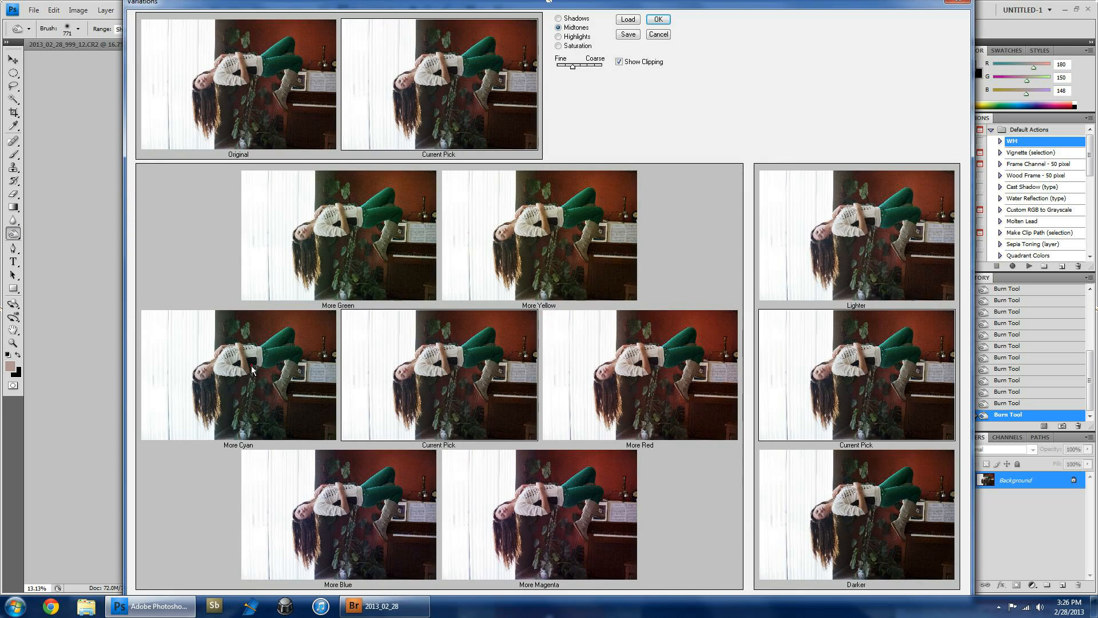
click(659, 19)
Sharpen the photo with the Unsharp Mask filter
click(158, 9)
click(285, 213)
key(Return)
Rotate the canvas through four quarter turns to view the composite in every orientation
scroll(186, 299, down, 4)
click(78, 10)
click(228, 126)
click(78, 10)
mouse_move(173, 115)
click(228, 125)
click(78, 10)
click(228, 126)
click(78, 9)
click(227, 126)
Compare the edited photo with Snapshot 1 in the history, ending on the latest Rotate Canvas state
scroll(250, 131, up, 4)
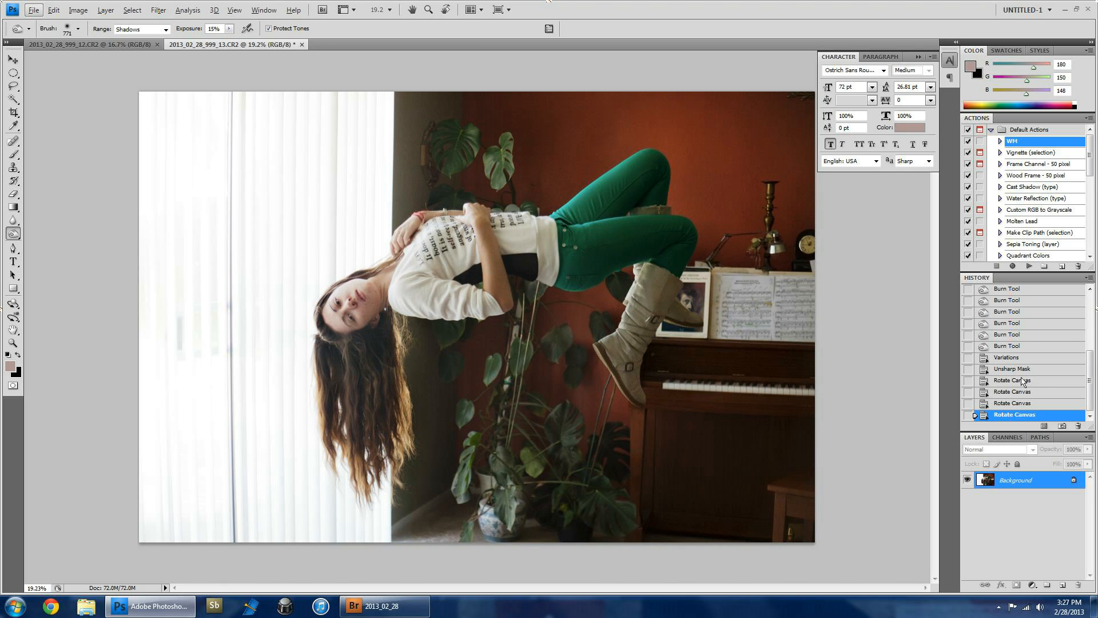
scroll(1022, 382, up, 10)
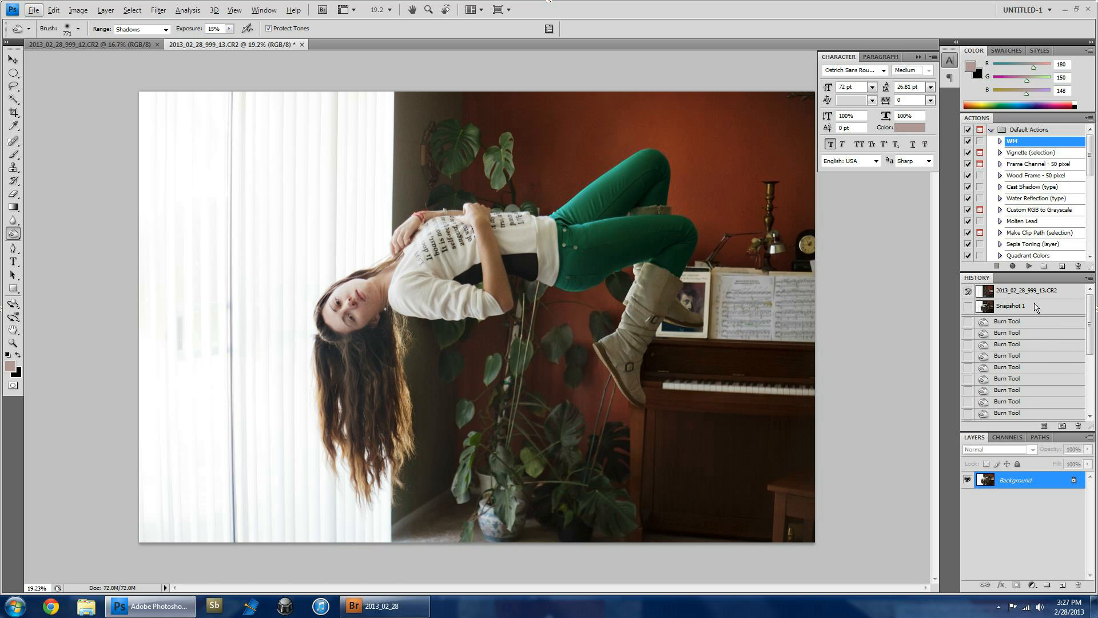
click(1036, 308)
drag(1090, 312, 1091, 396)
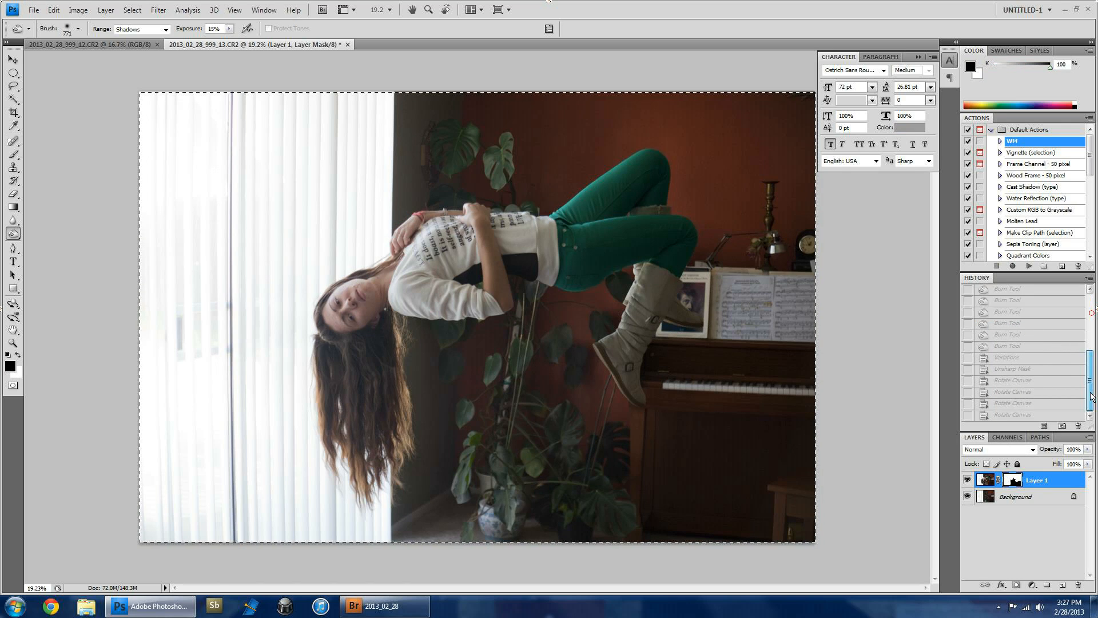
click(1023, 416)
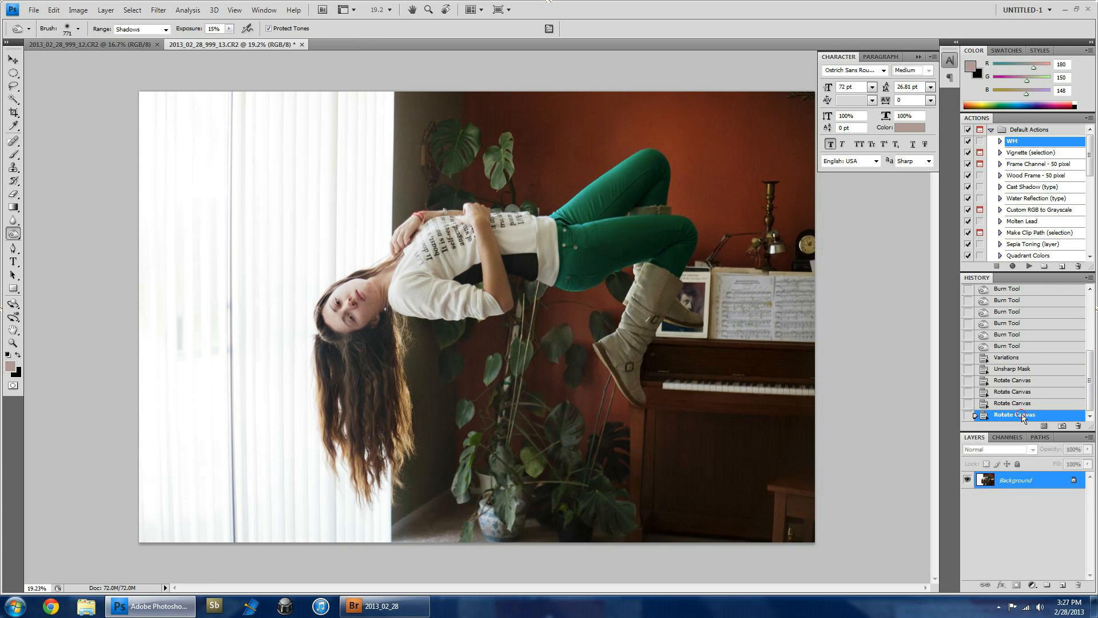